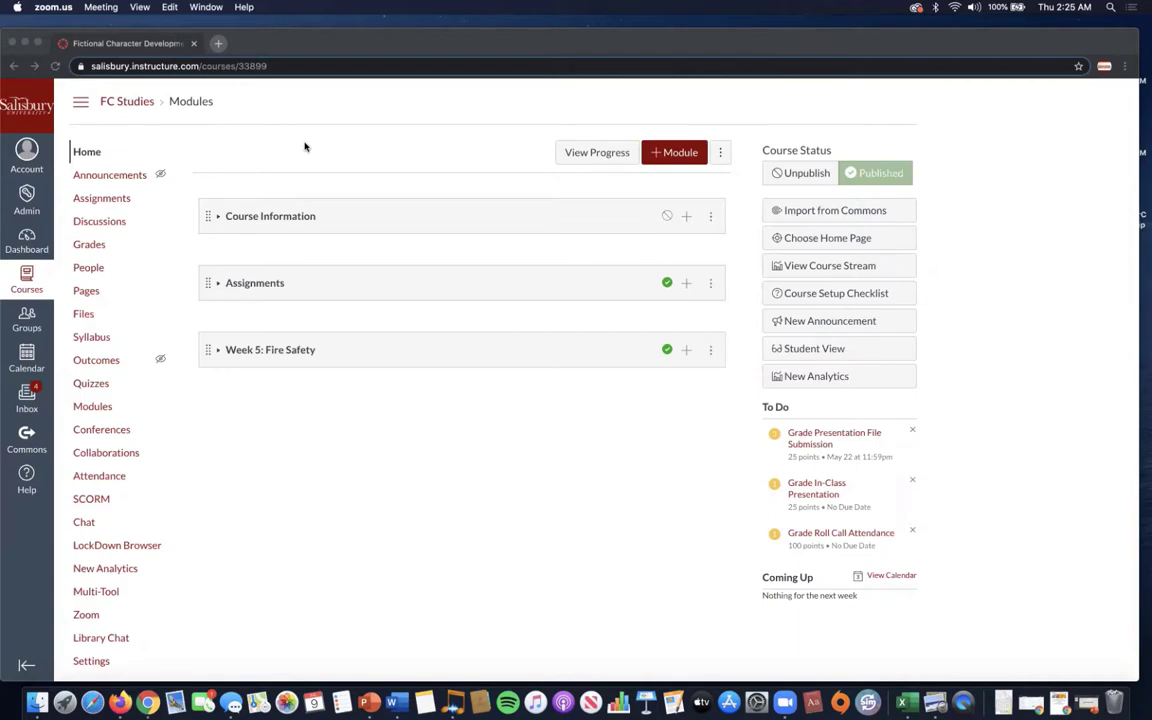
Open the Settings page of the FC Studies course.
{"action": "left_click", "coordinate": [91, 662]}
Move Panopto Recordings from the hidden items to between New Analytics and Multi-Tool, then save.
{"action": "left_click", "coordinate": [89, 661]}
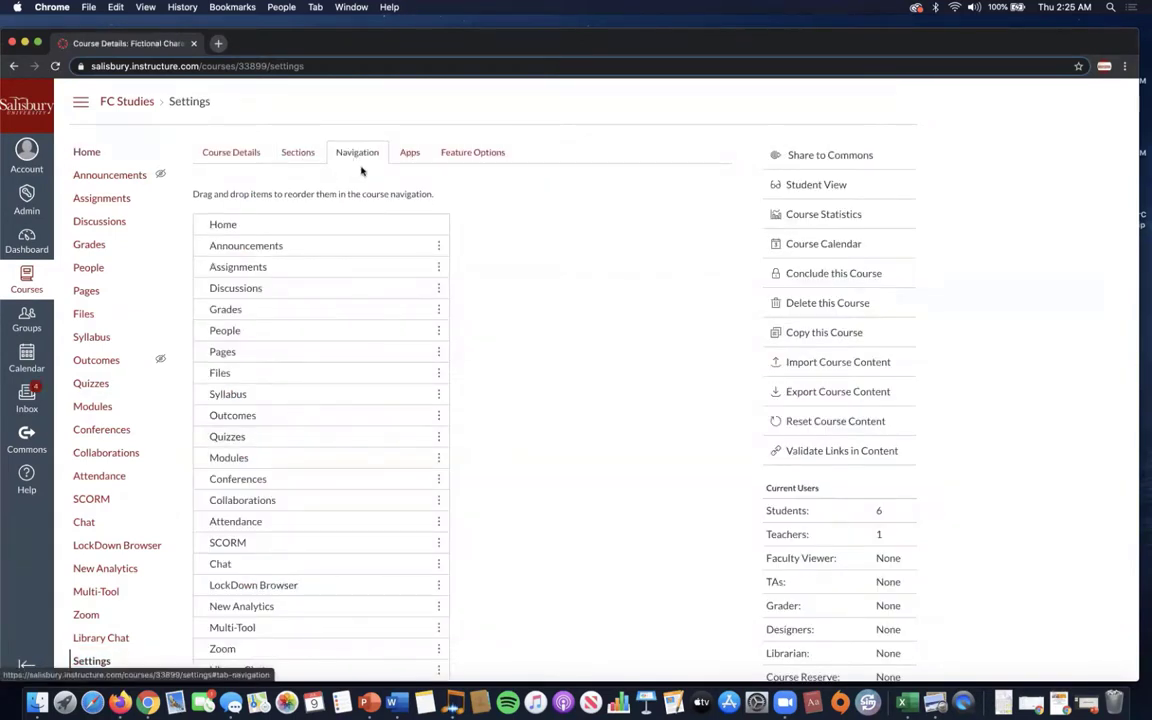
{"action": "scroll", "coordinate": [361, 172], "scroll_direction": "down", "scroll_amount": 2}
{"action": "scroll", "coordinate": [481, 216], "scroll_direction": "down", "scroll_amount": 1}
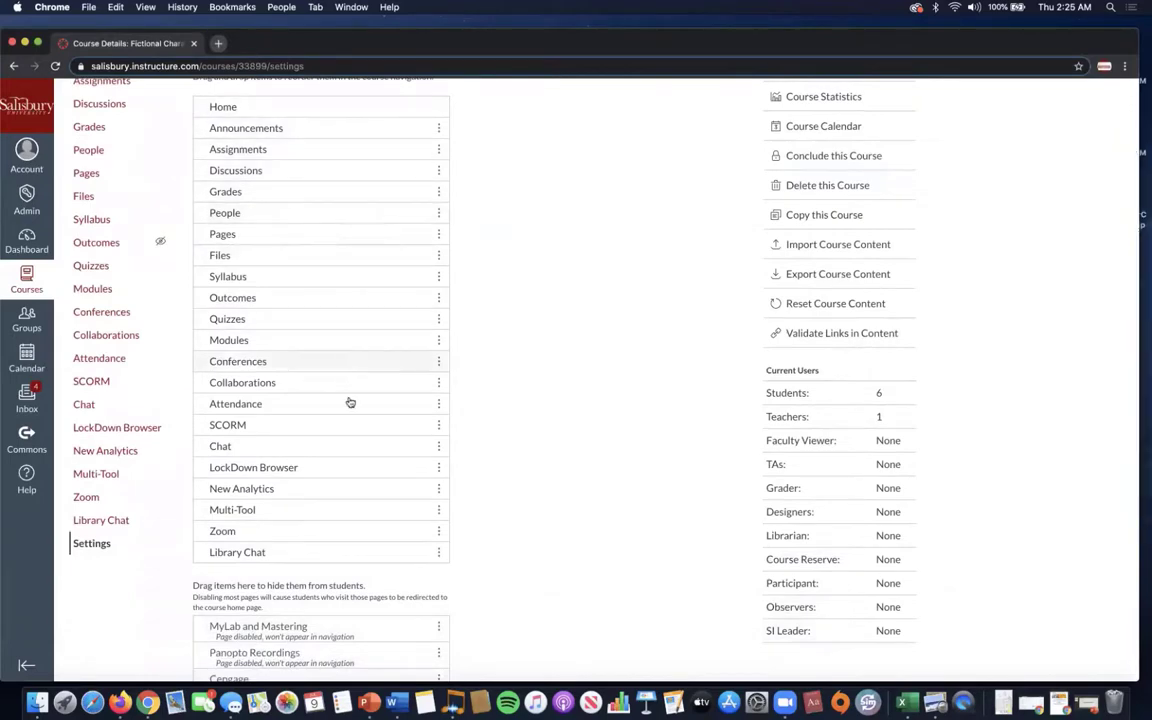
{"action": "scroll", "coordinate": [501, 486], "scroll_direction": "down", "scroll_amount": 5}
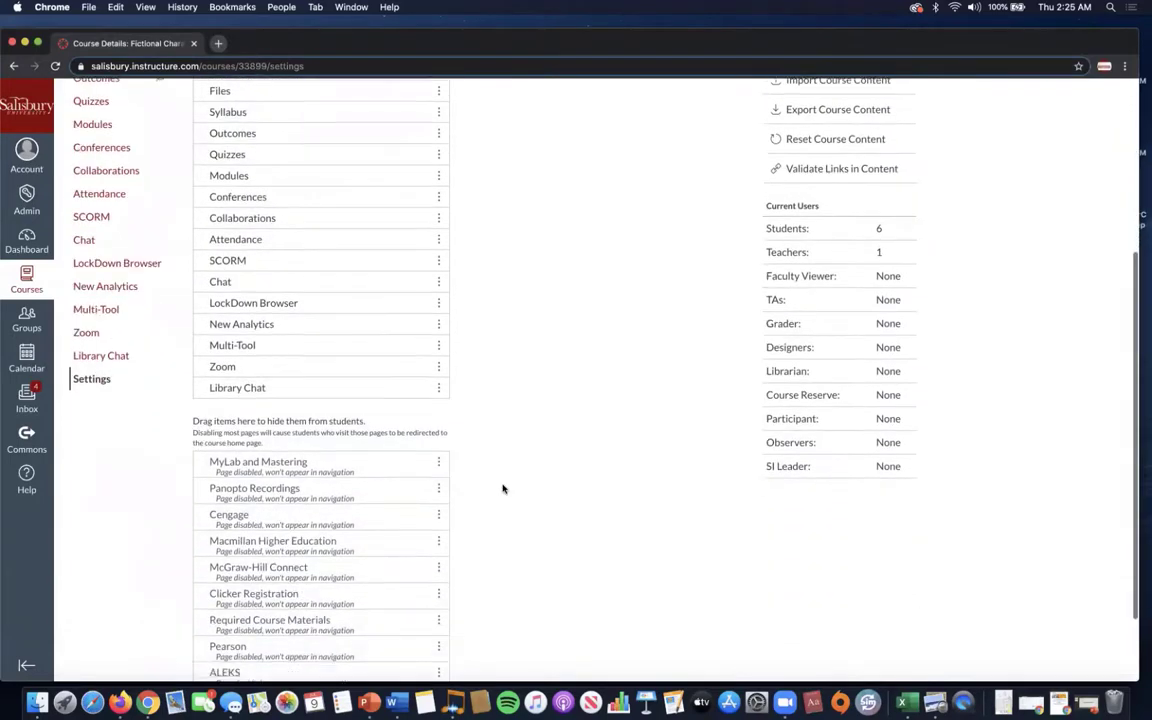
{"action": "scroll", "coordinate": [400, 460], "scroll_direction": "down", "scroll_amount": 1}
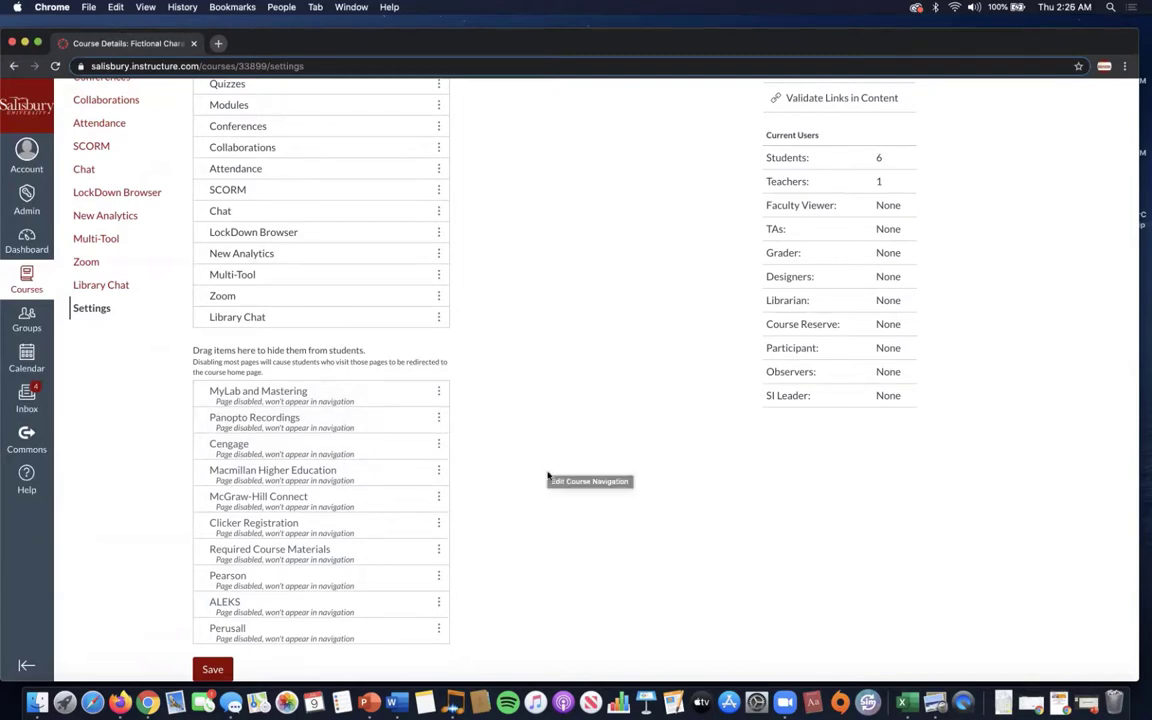
{"action": "scroll", "coordinate": [548, 477], "scroll_direction": "down", "scroll_amount": 1}
{"action": "scroll", "coordinate": [548, 477], "scroll_direction": "down", "scroll_amount": 2}
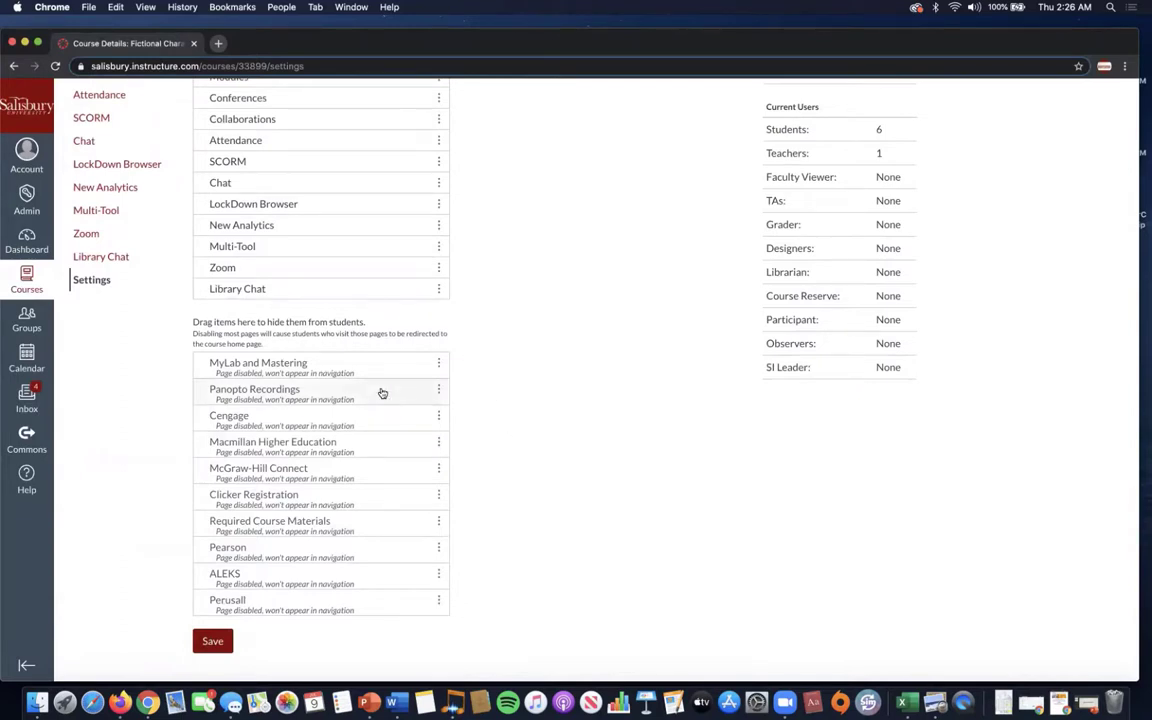
{"action": "left_click_drag", "start_coordinate": [382, 393], "coordinate": [374, 258]}
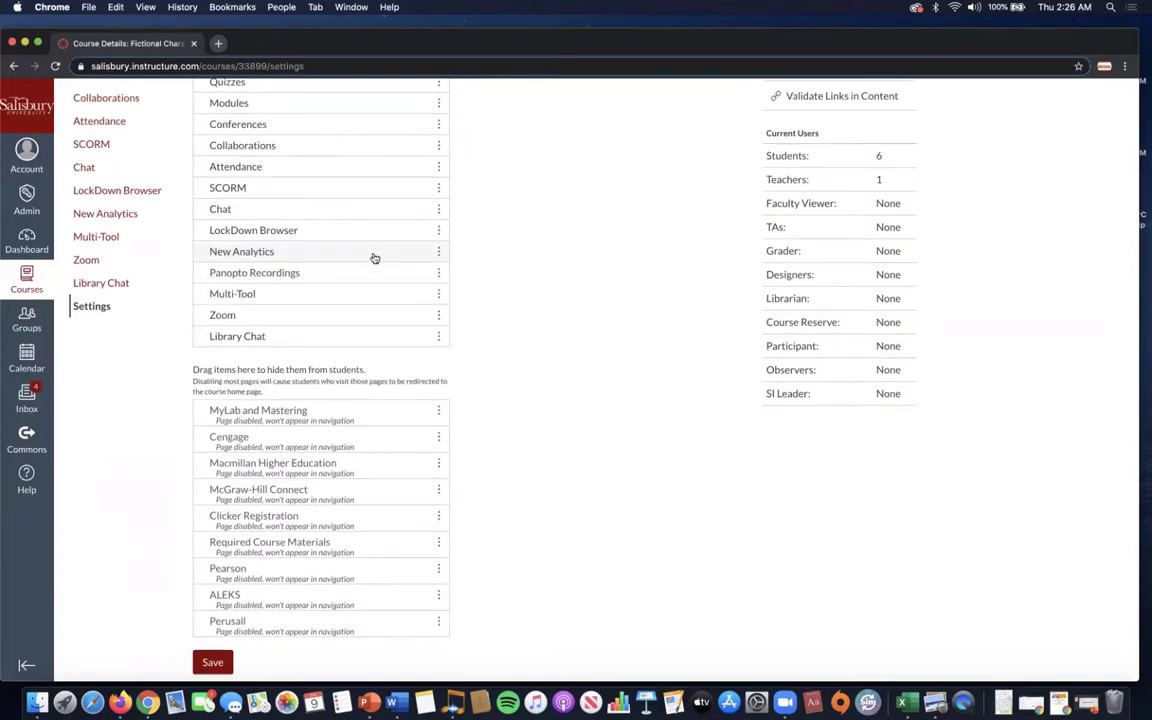
{"action": "left_click", "coordinate": [439, 274]}
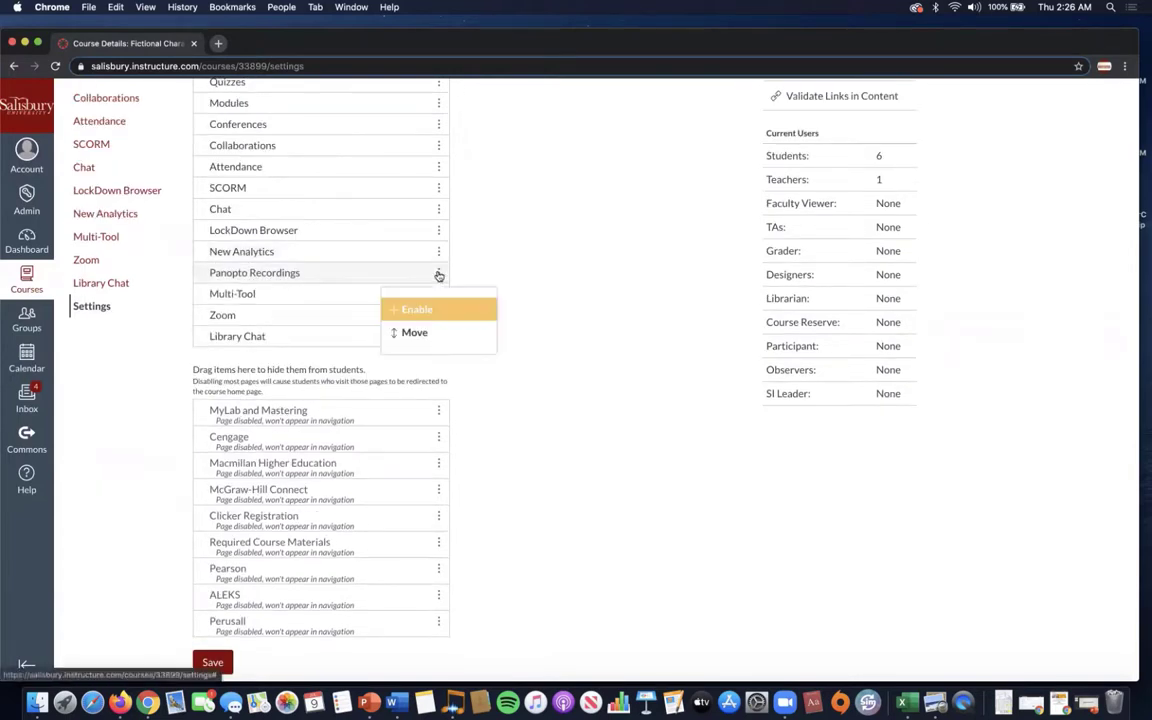
{"action": "left_click", "coordinate": [462, 309]}
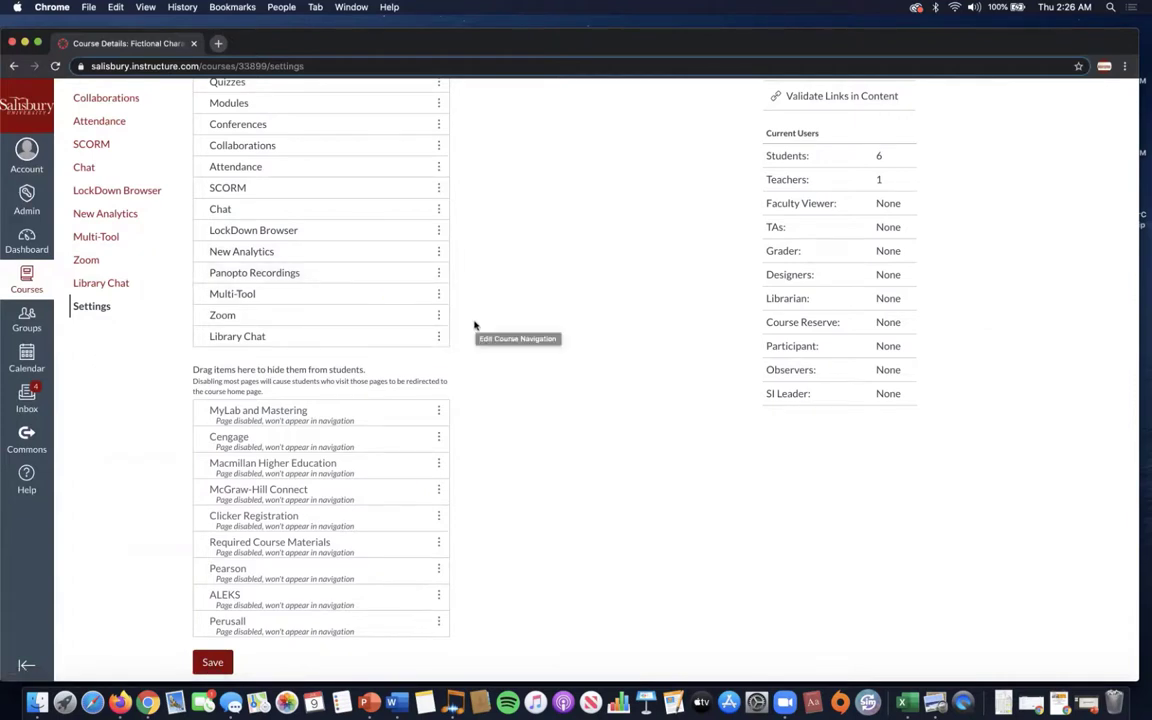
{"action": "scroll", "coordinate": [500, 430], "scroll_direction": "down", "scroll_amount": 1}
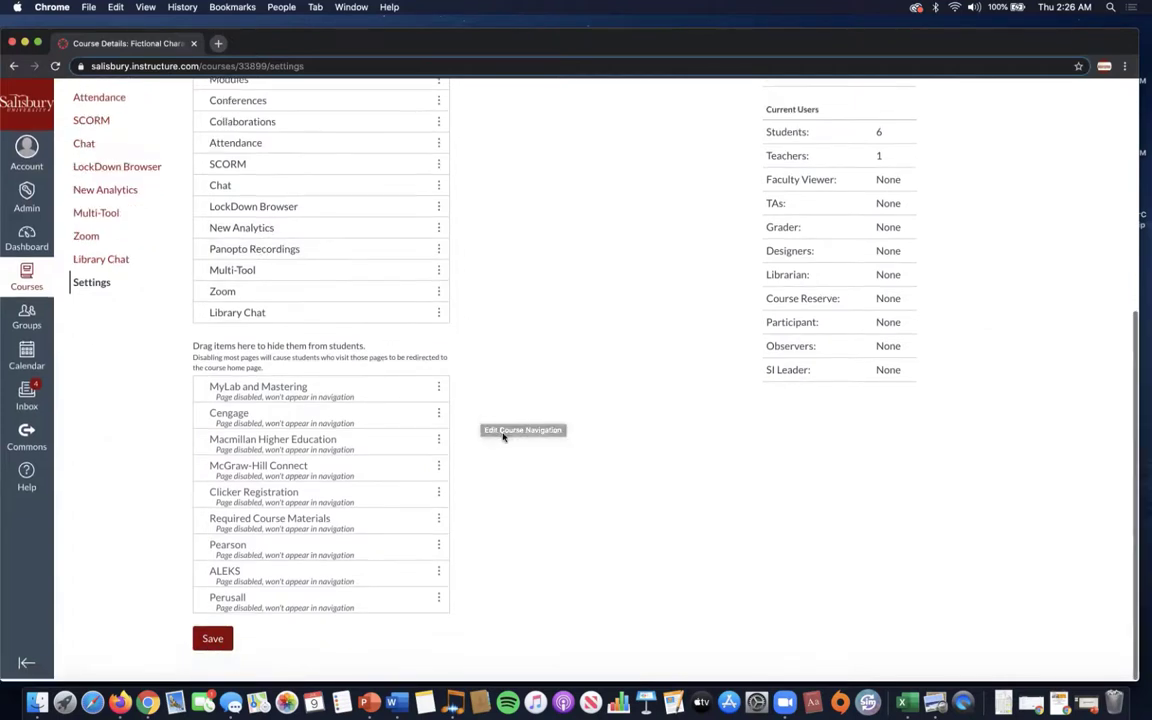
{"action": "left_click", "coordinate": [211, 642]}
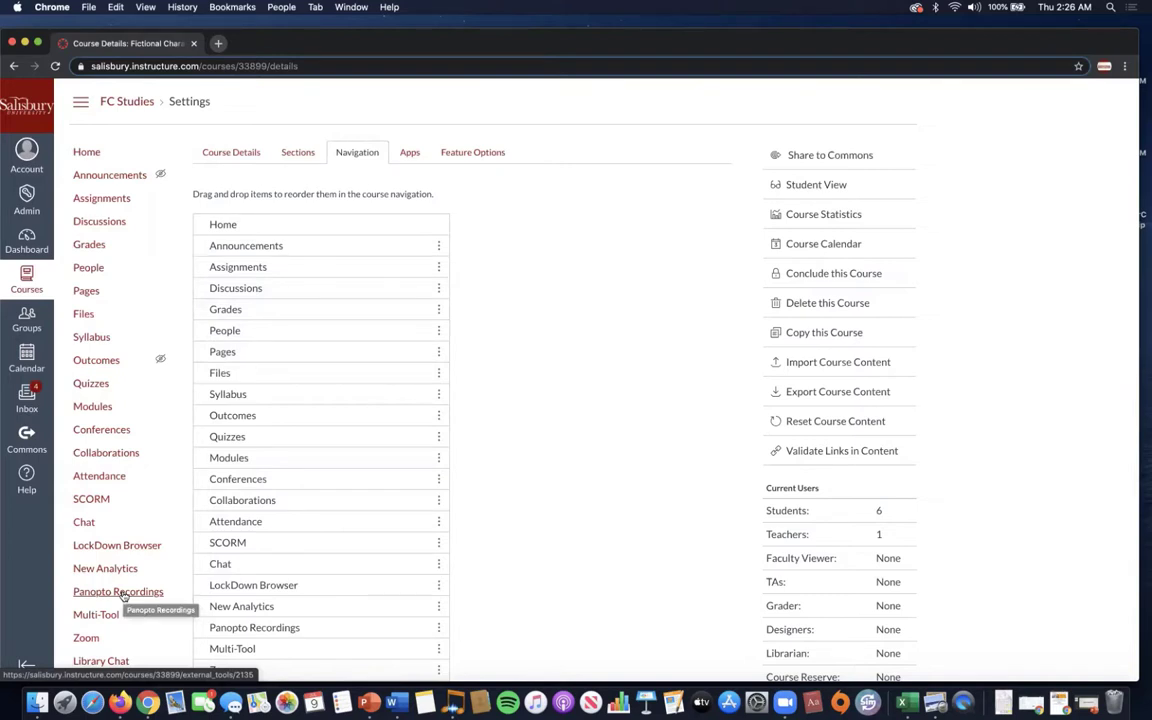
Go to Panopto Recordings in the course sidebar to load the FC Studies folder view.
{"action": "left_click", "coordinate": [123, 593]}
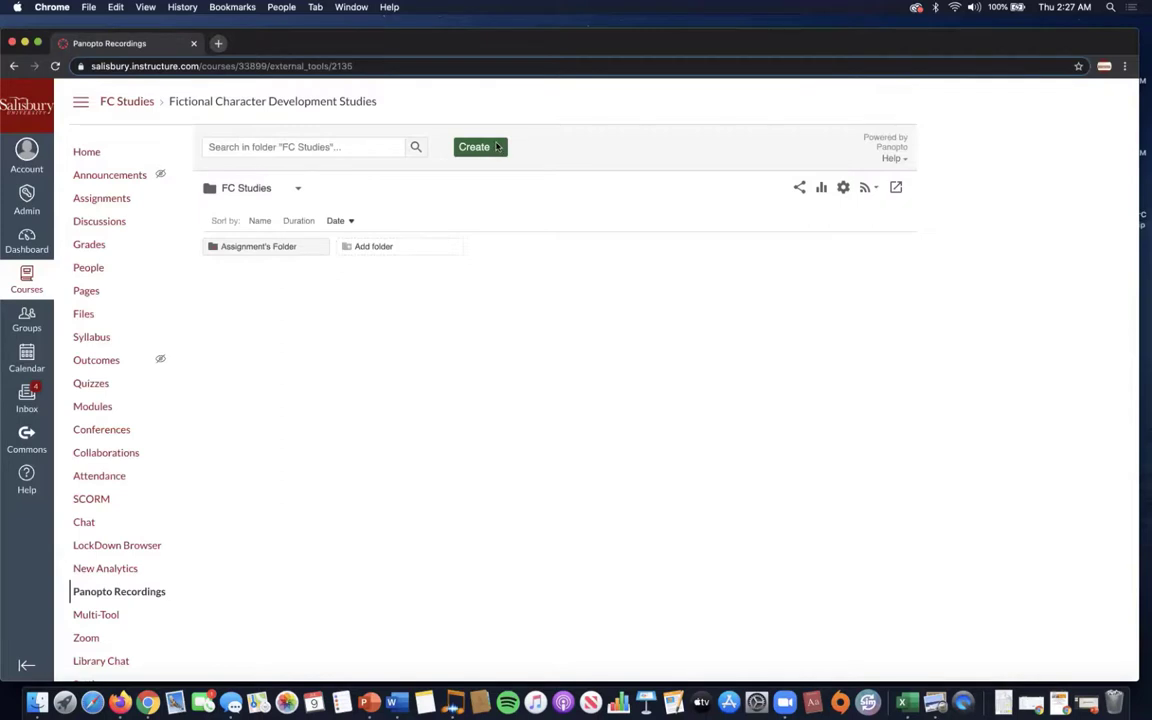
Choose Record a new session from Panopto's Create menu.
{"action": "left_click", "coordinate": [497, 147]}
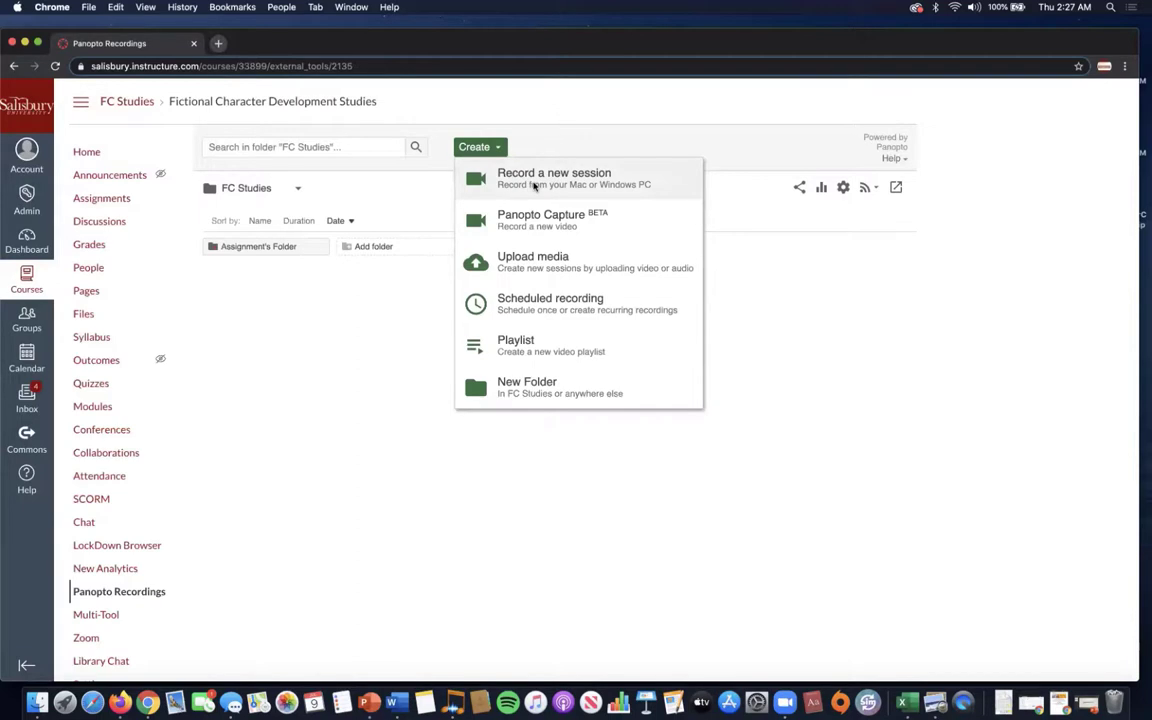
{"action": "left_click", "coordinate": [535, 186]}
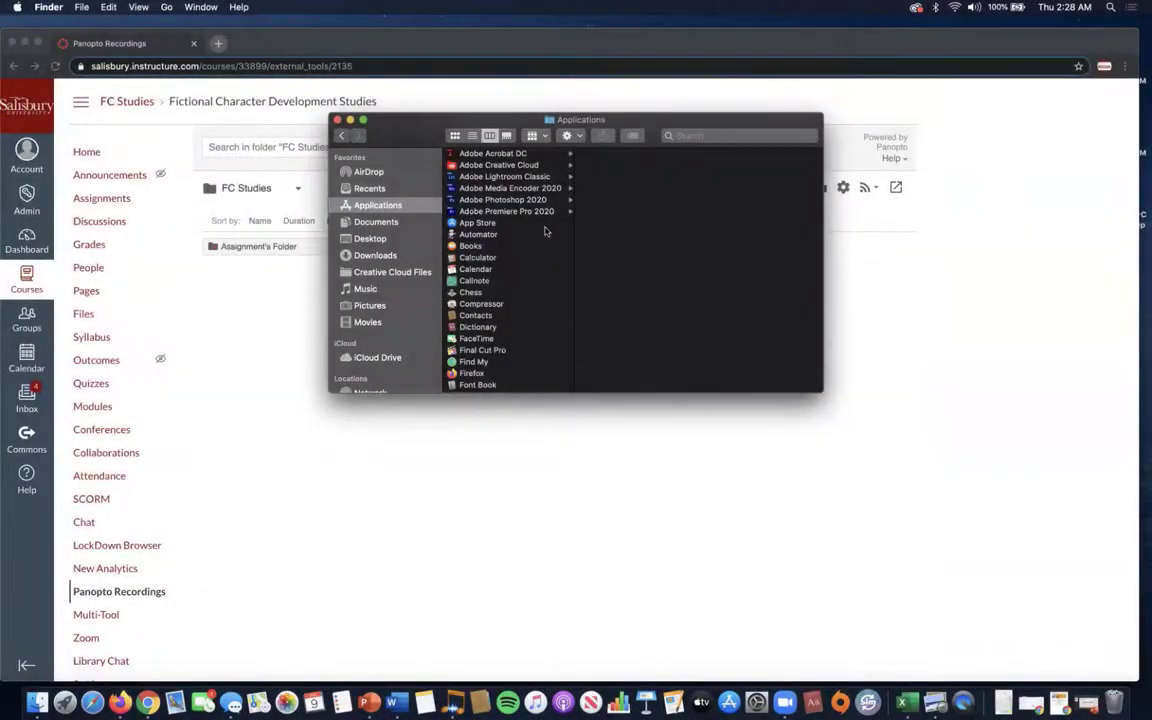
Launch the Panopto app from Finder's Applications folder.
{"action": "scroll", "coordinate": [529, 310], "scroll_direction": "down", "scroll_amount": 15}
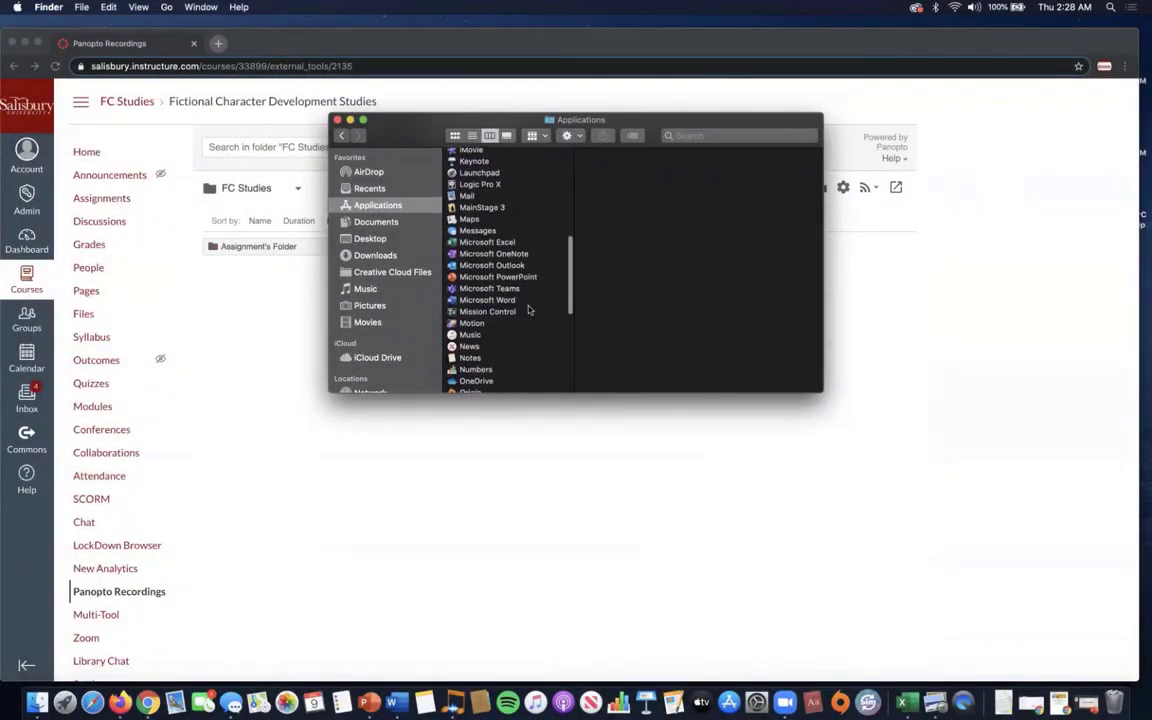
{"action": "scroll", "coordinate": [529, 310], "scroll_direction": "down", "scroll_amount": 3}
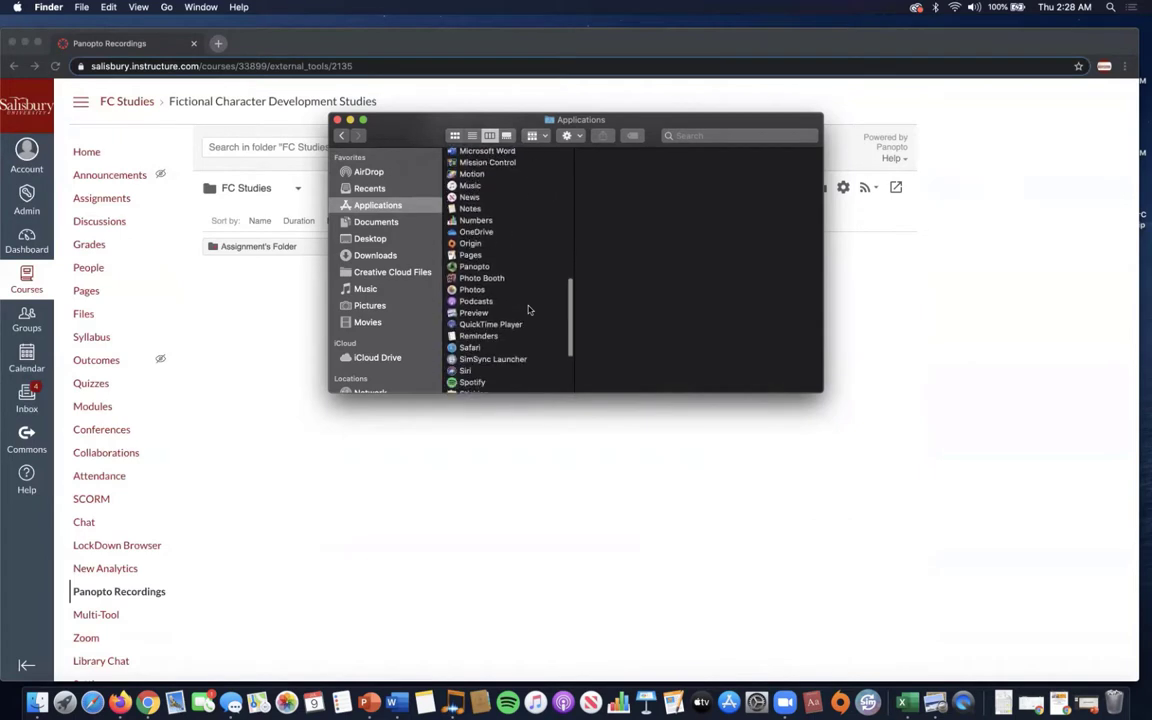
{"action": "double_click", "coordinate": [472, 267]}
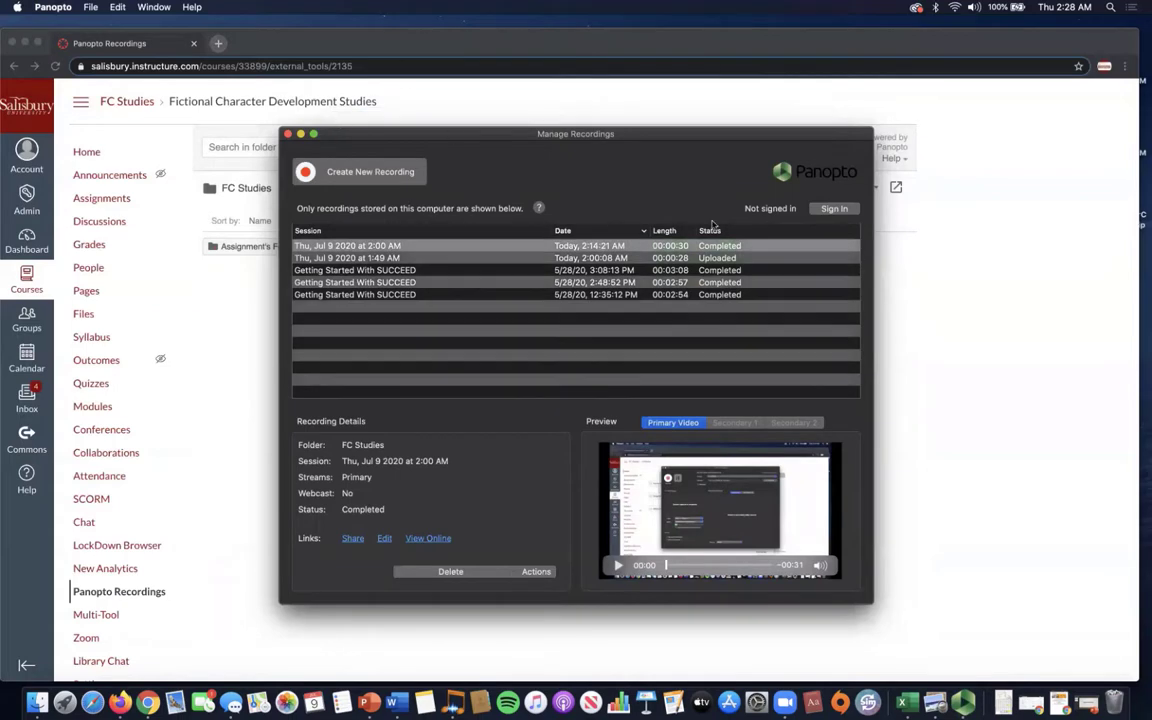
Sign in to salisbury.hosted.panopto.com with the SU username, account password and a Duo push.
{"action": "left_click", "coordinate": [838, 209]}
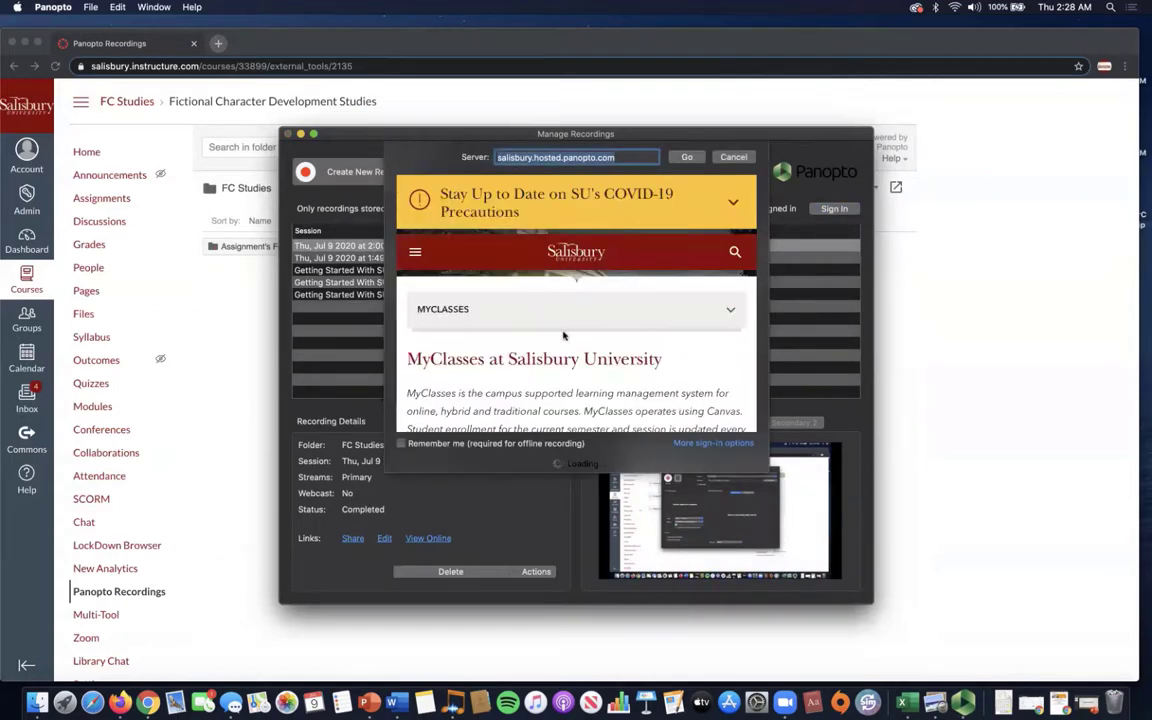
{"action": "scroll", "coordinate": [563, 336], "scroll_direction": "down", "scroll_amount": 5}
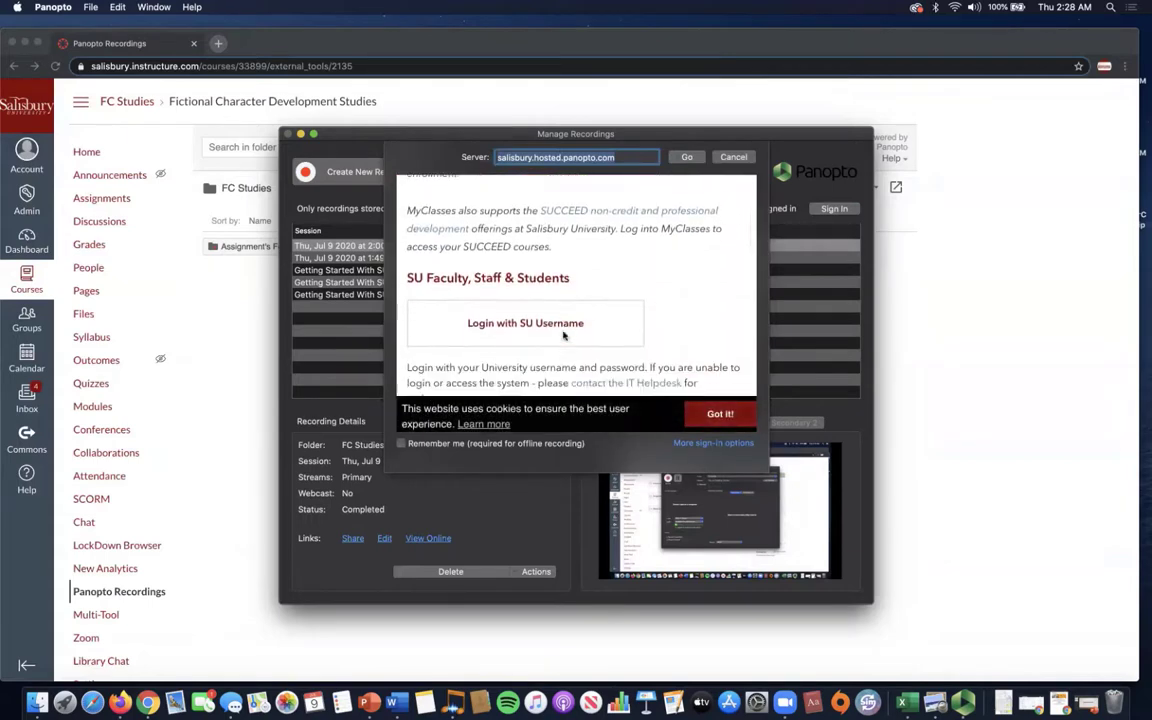
{"action": "left_click", "coordinate": [547, 301]}
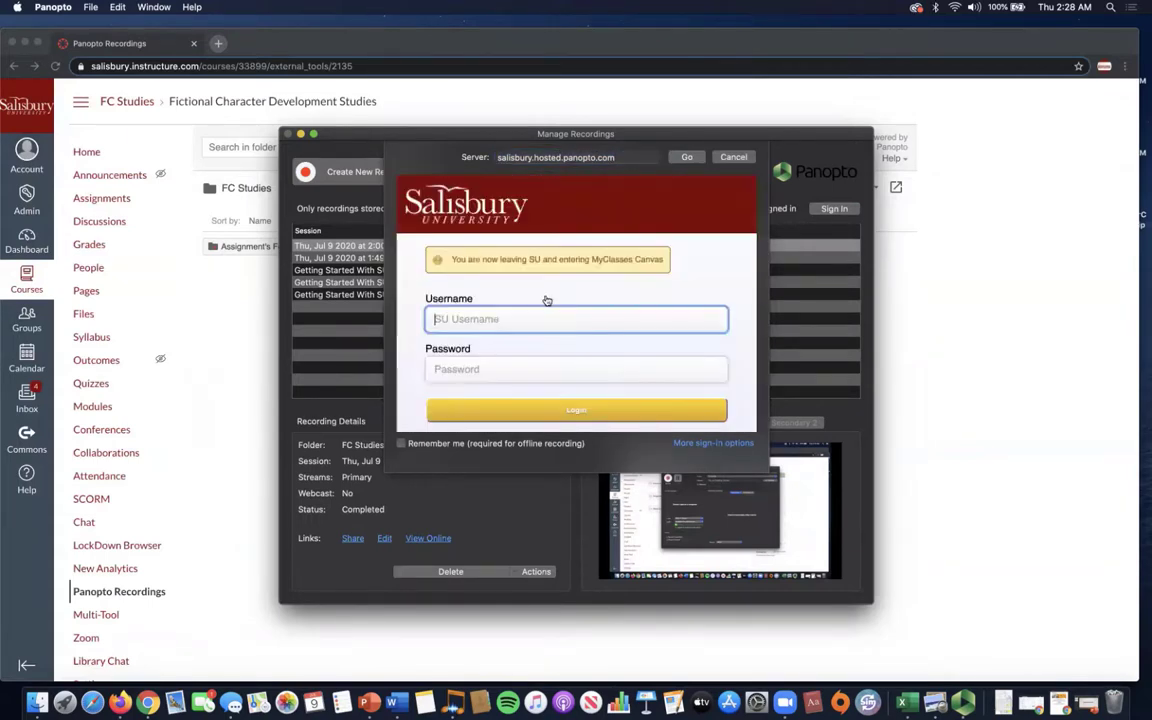
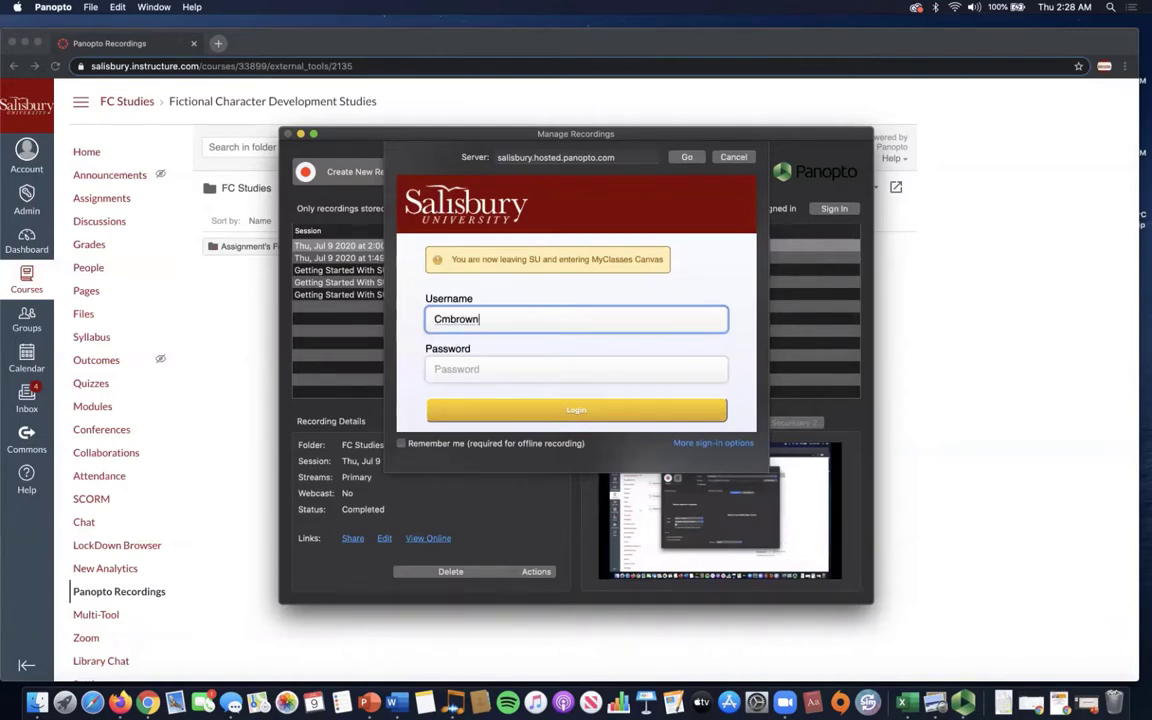
{"action": "left_click", "coordinate": [599, 368]}
{"action": "type", "text": "****************"}
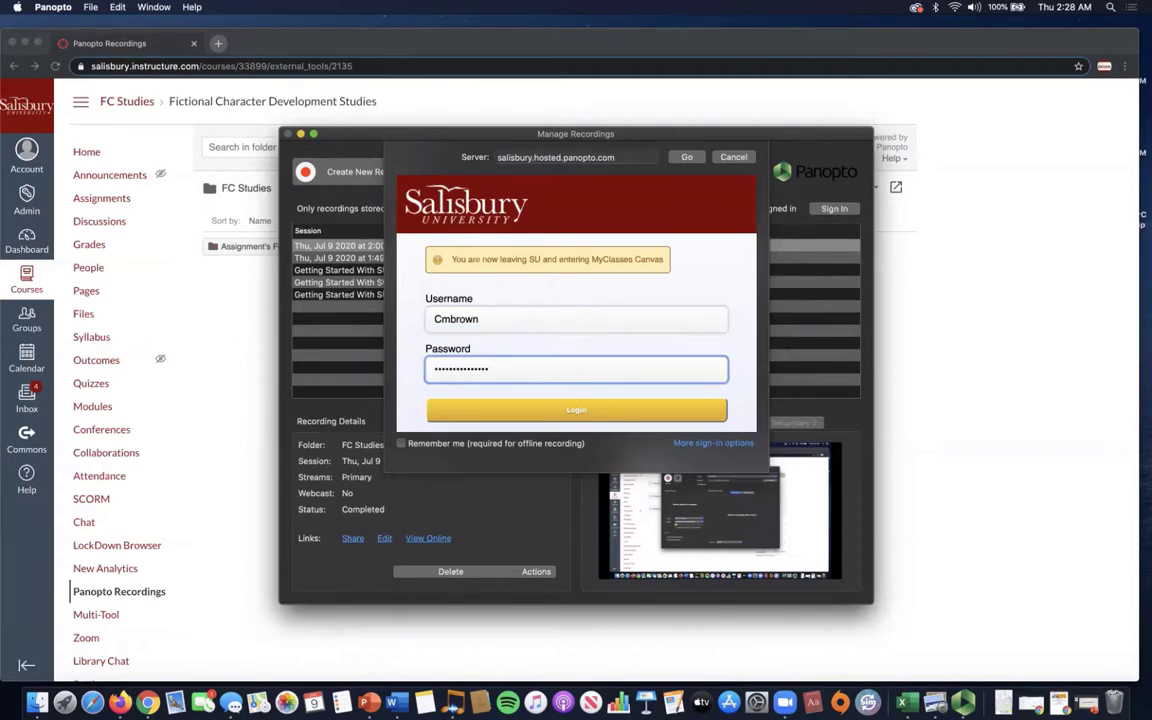
{"action": "key", "text": "Return"}
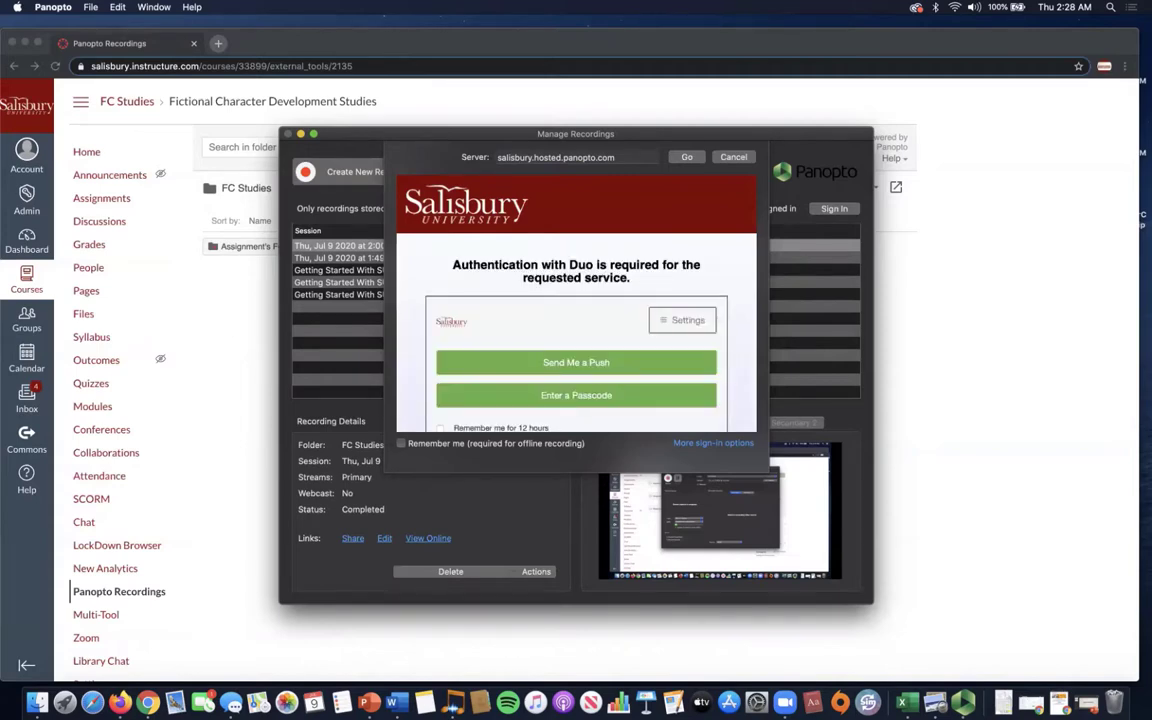
{"action": "left_click", "coordinate": [663, 364]}
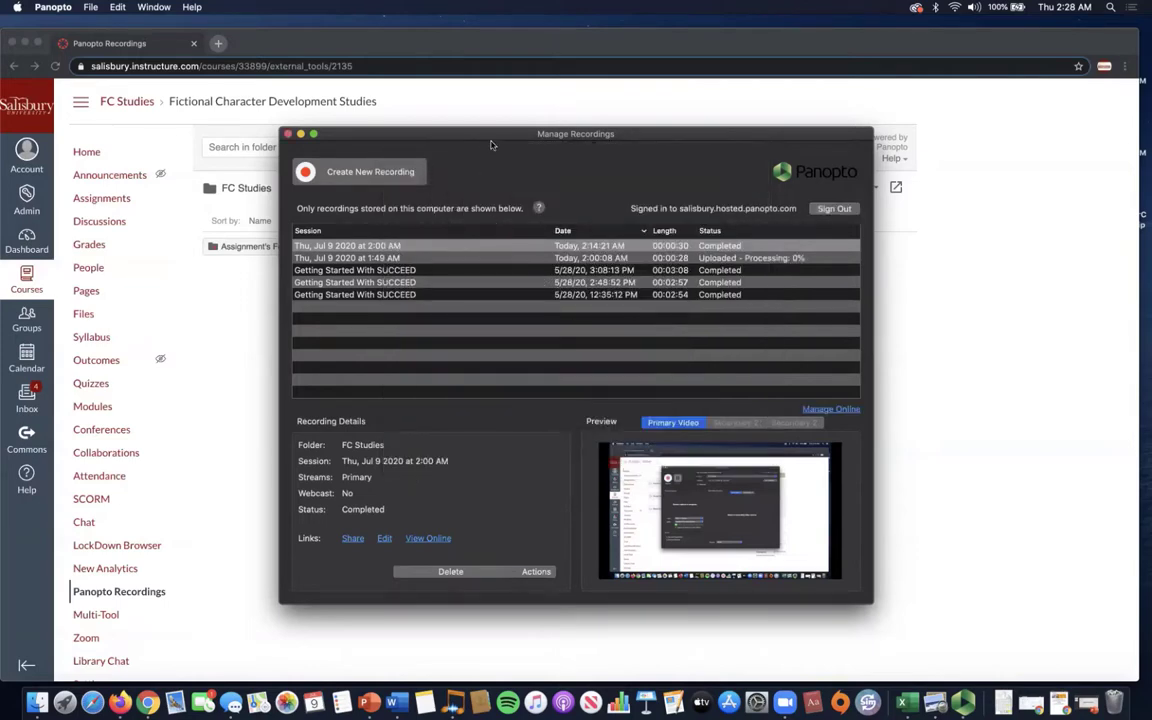
Start a new recording, keeping FC Studies as the destination folder.
{"action": "left_click", "coordinate": [385, 174]}
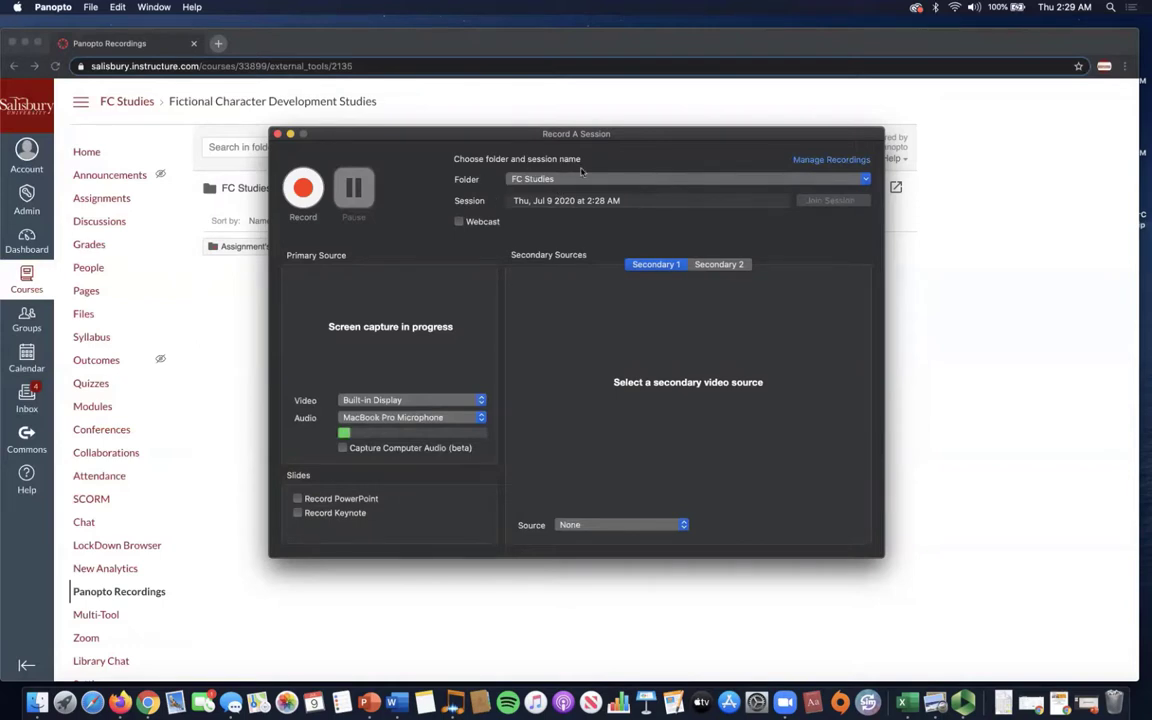
{"action": "left_click", "coordinate": [866, 179]}
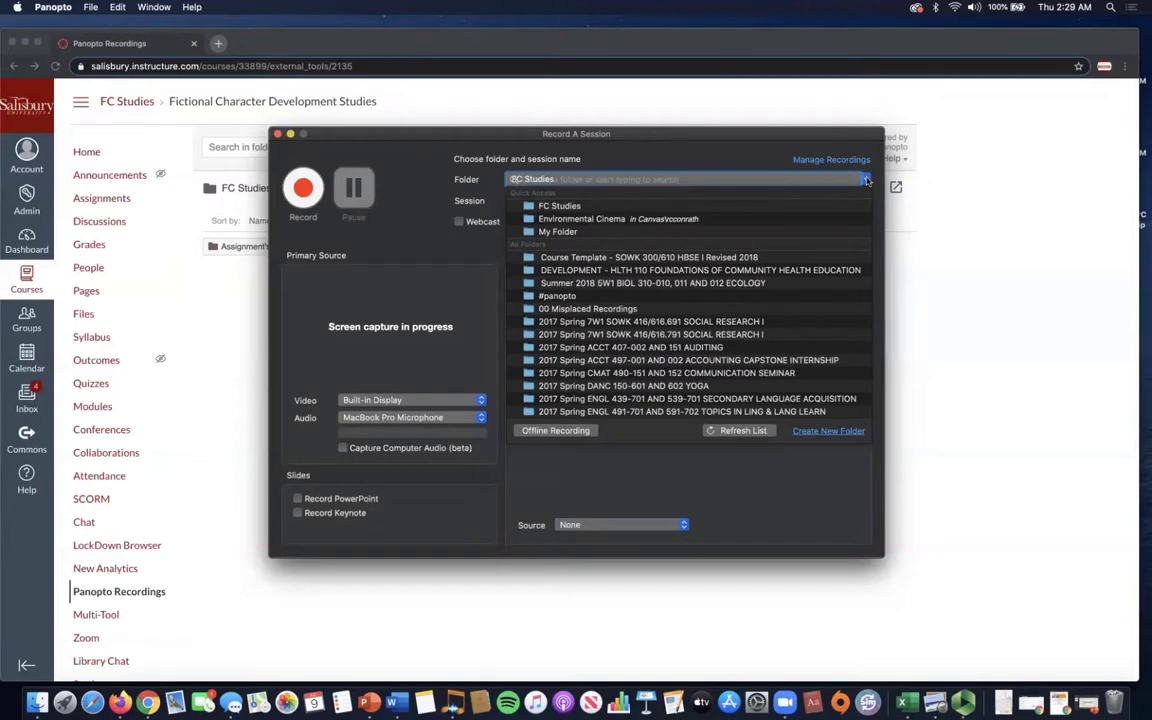
{"action": "left_click", "coordinate": [866, 179]}
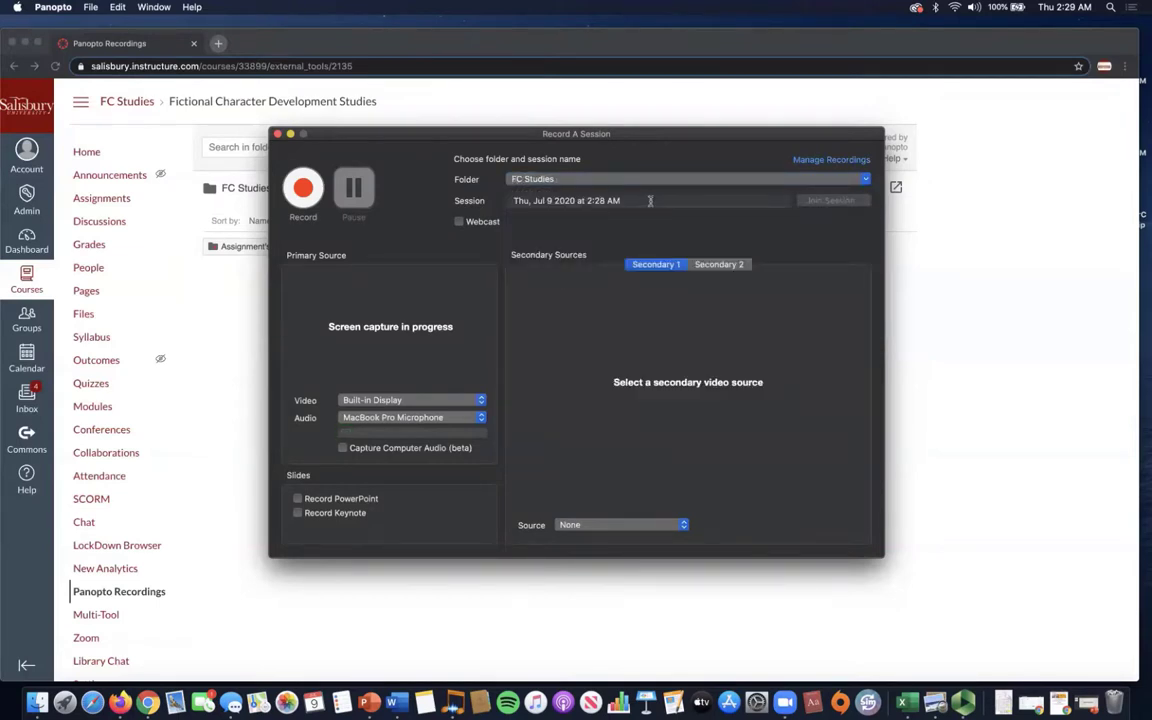
Replace the default session name with 'Panopto w/ Ma'.
{"action": "left_click", "coordinate": [510, 199]}
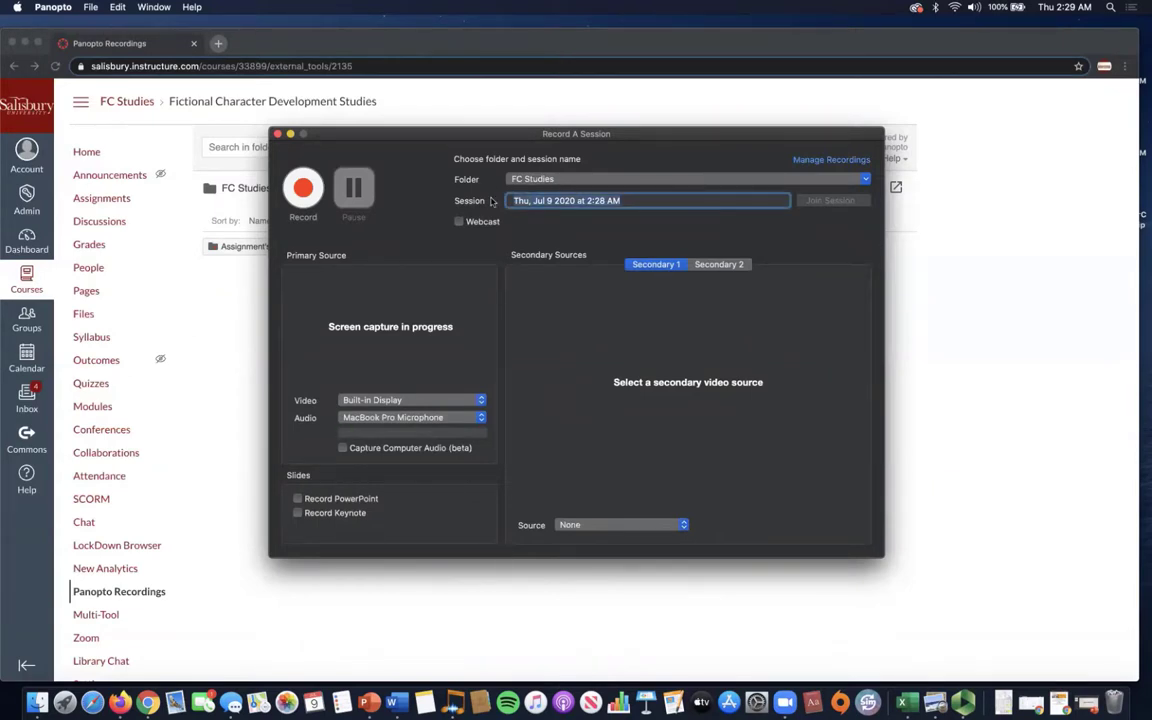
{"action": "key", "text": "super+a"}
{"action": "key", "text": "BackSpace"}
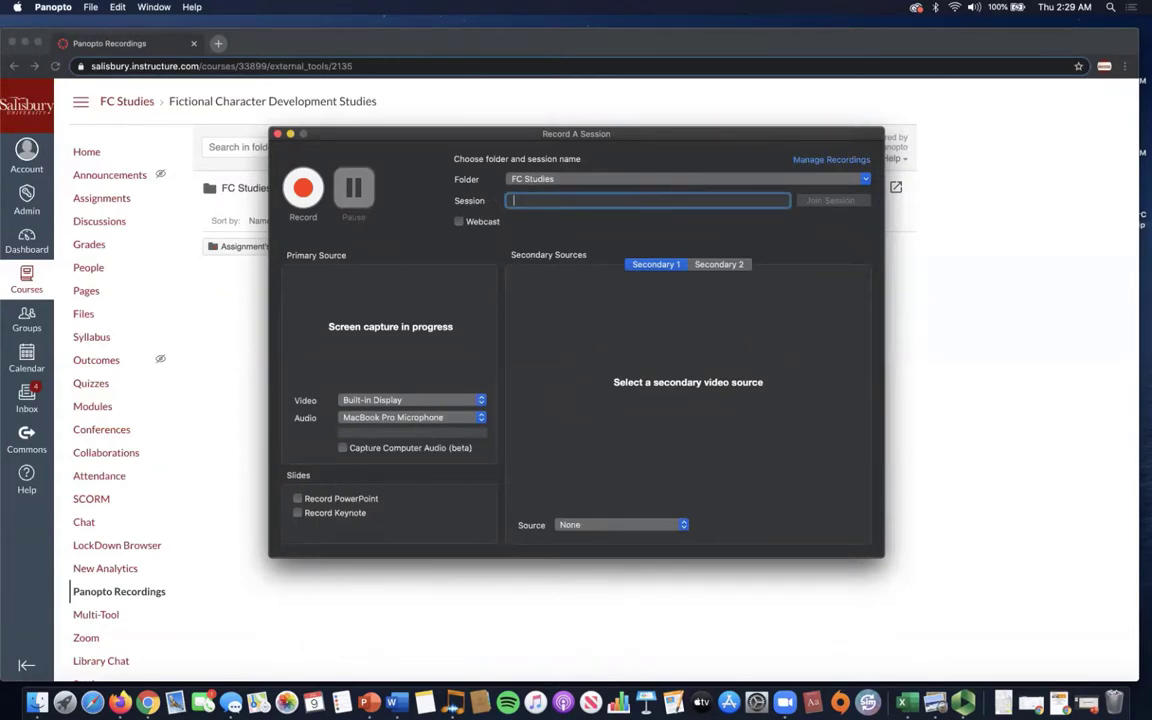
{"action": "type", "text": "Panopto w/ Mac!"}
{"action": "left_click", "coordinate": [480, 401]}
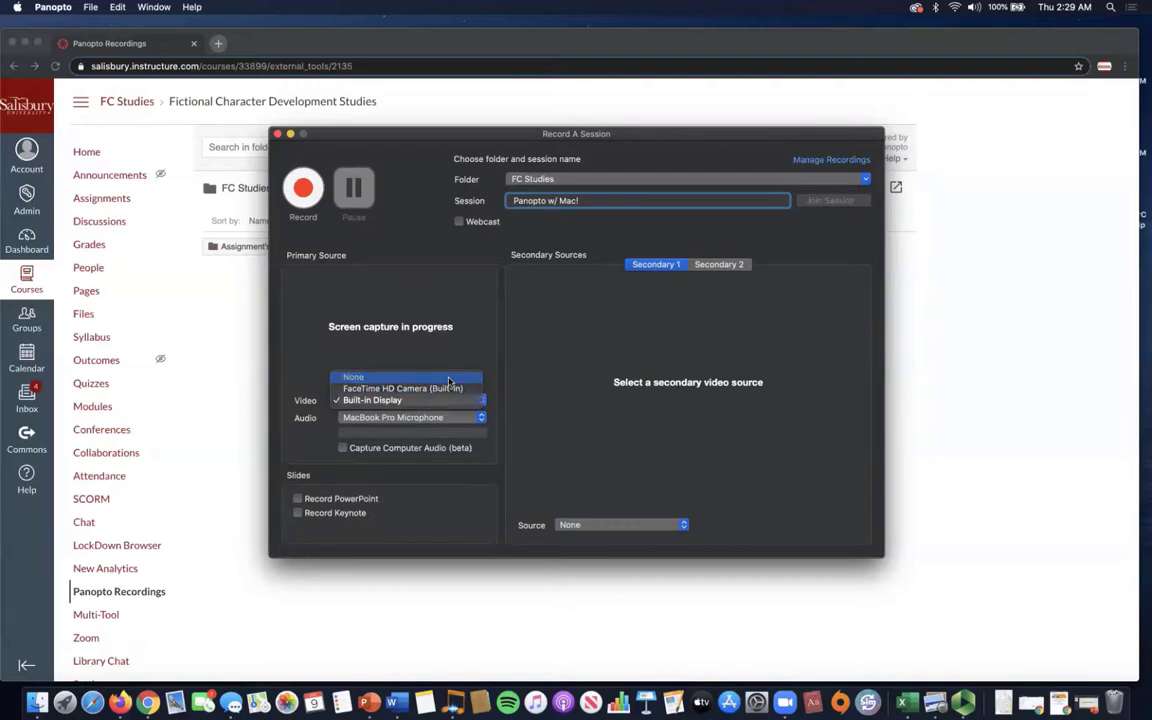
Set primary video to None and Built-in Display as the Secondary 1 source.
{"action": "left_click", "coordinate": [449, 378]}
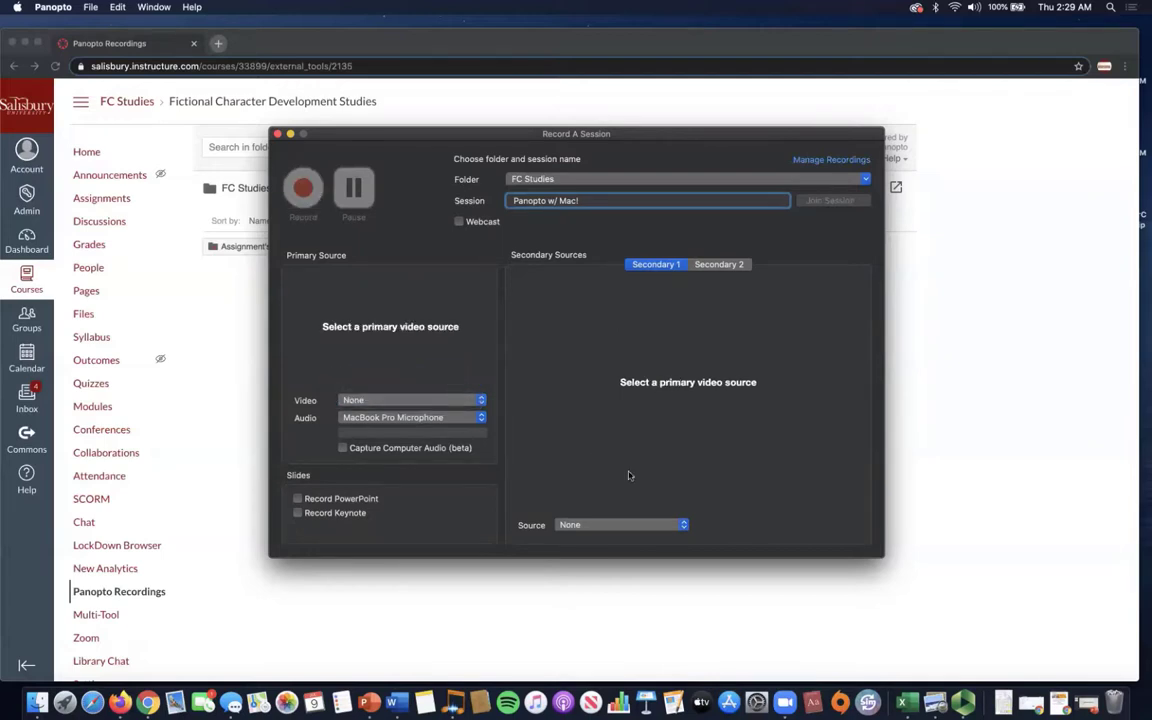
{"action": "left_click", "coordinate": [684, 525]}
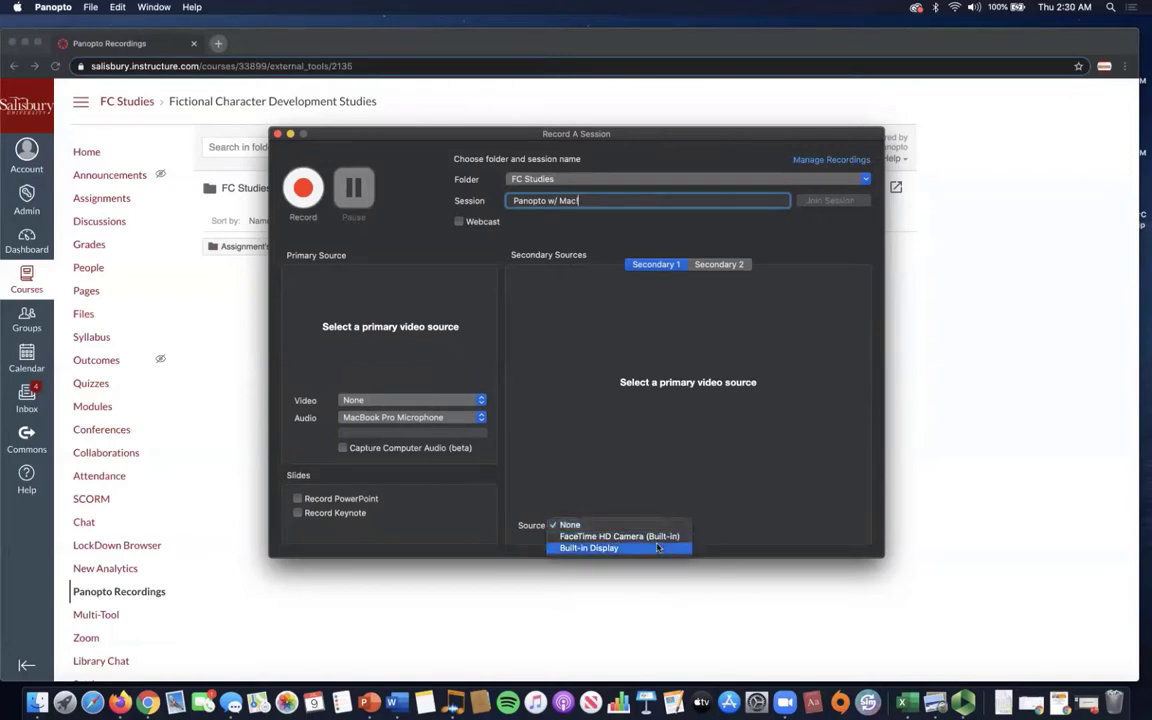
{"action": "left_click", "coordinate": [657, 548]}
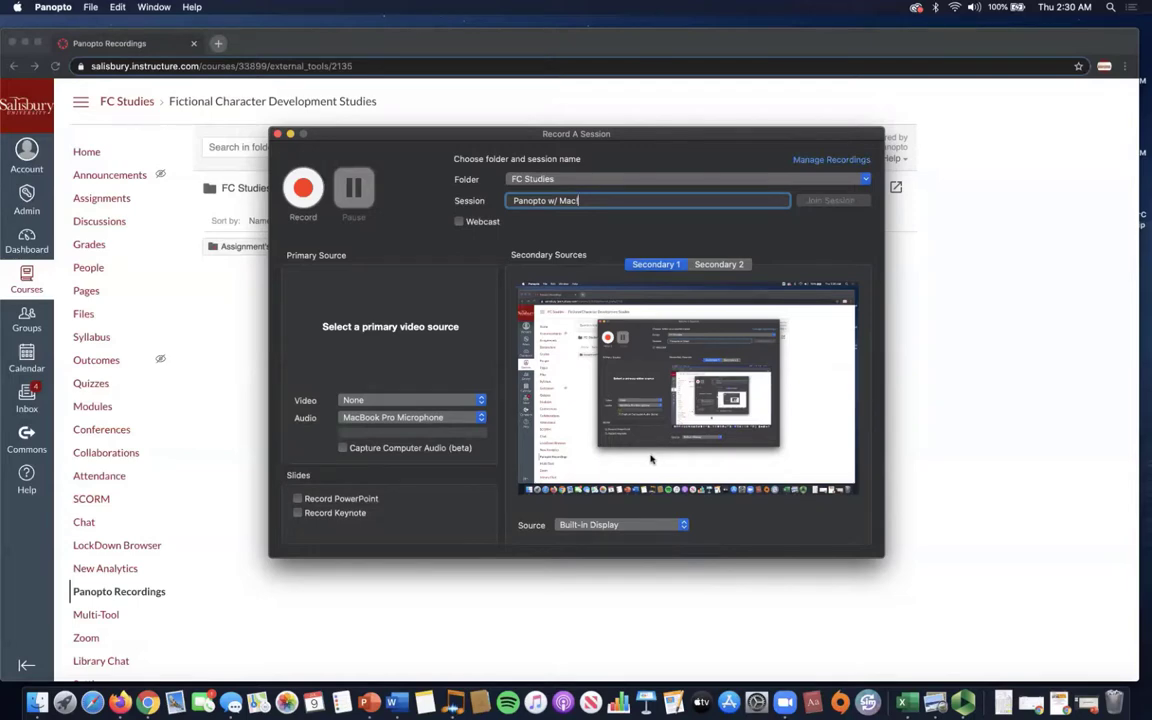
{"action": "type", "text": "!"}
{"action": "key", "text": "BackSpace"}
Clear the secondary source to None and make Built-in Display the primary video.
{"action": "left_click", "coordinate": [400, 400]}
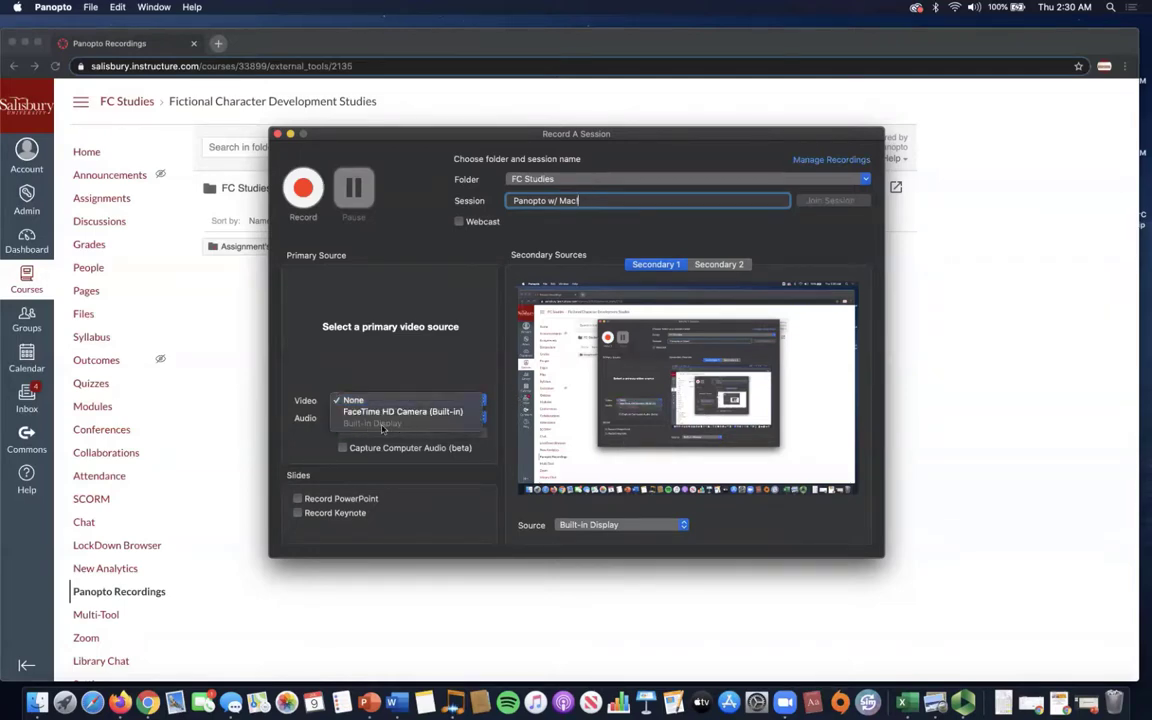
{"action": "left_click", "coordinate": [447, 371]}
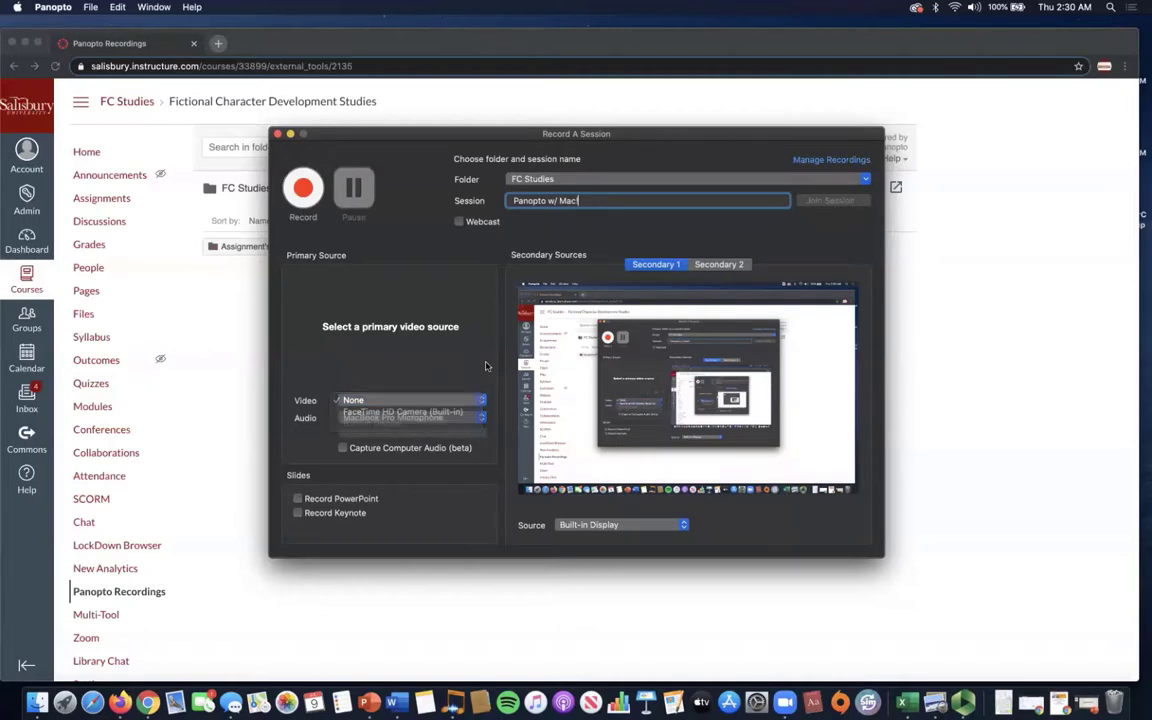
{"action": "left_click", "coordinate": [622, 526]}
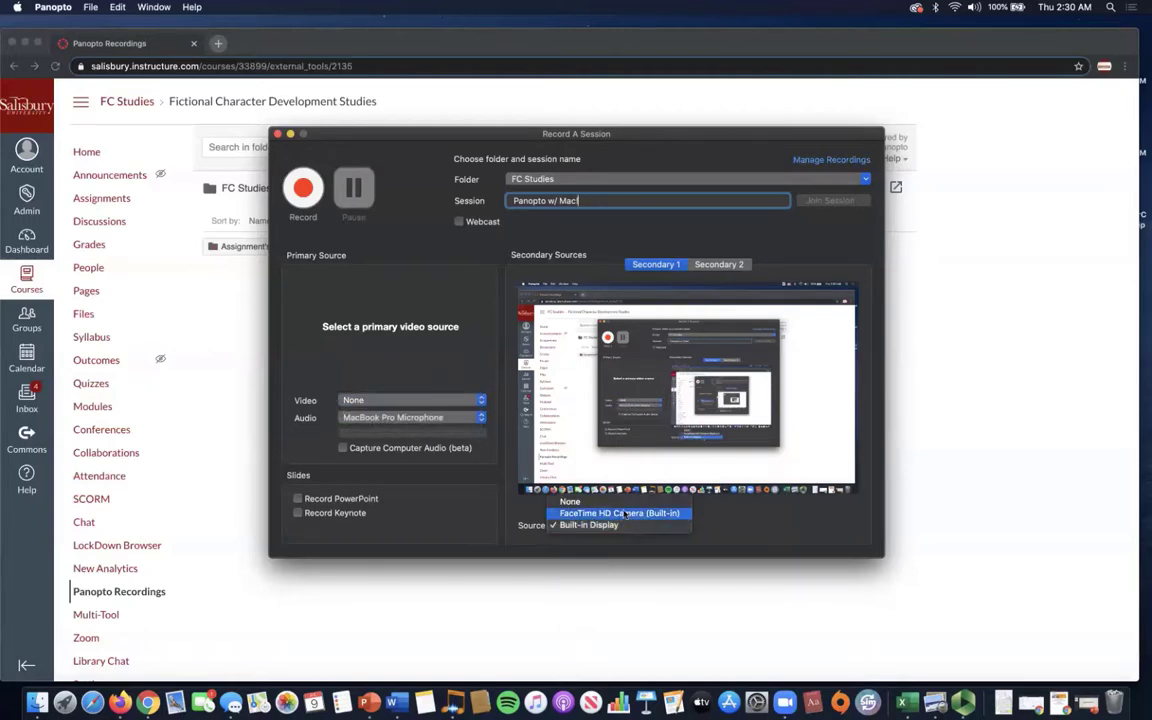
{"action": "left_click", "coordinate": [624, 502]}
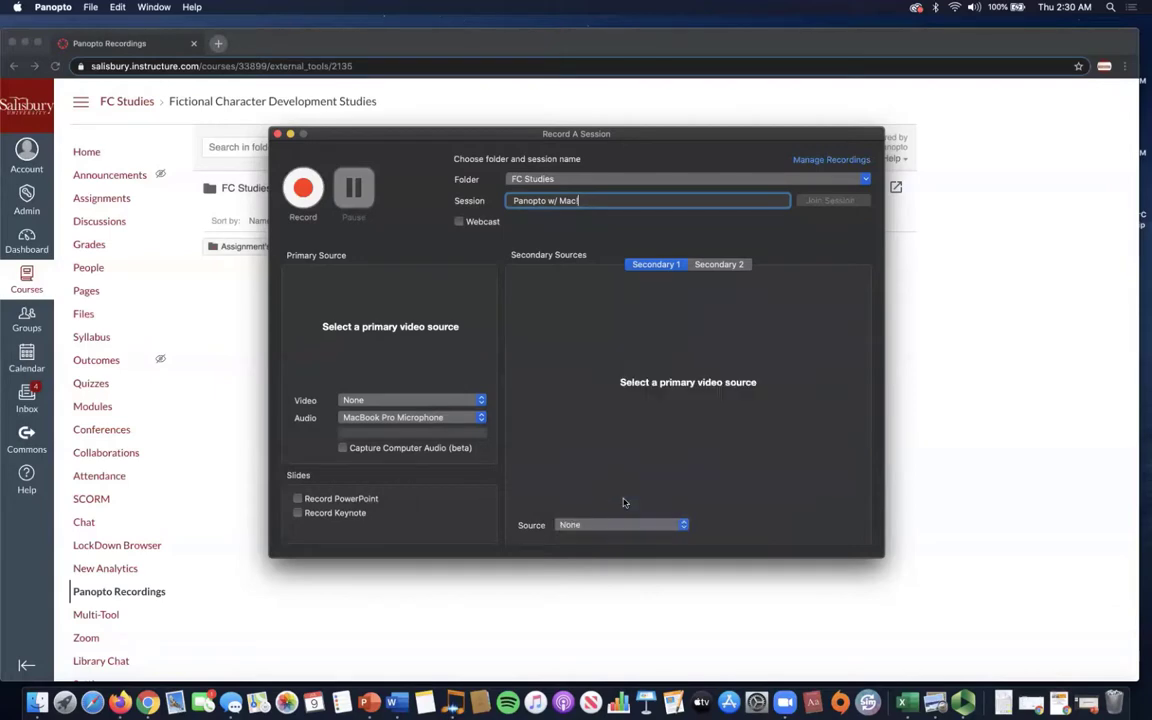
{"action": "left_click", "coordinate": [455, 400]}
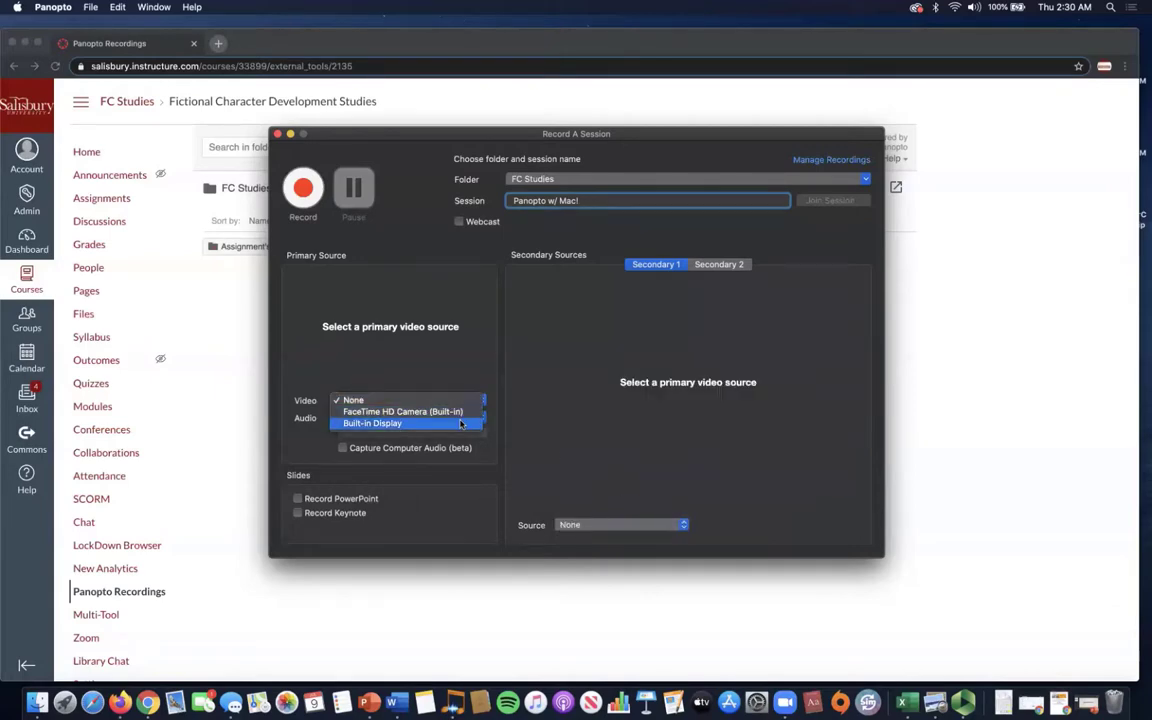
{"action": "left_click", "coordinate": [461, 423]}
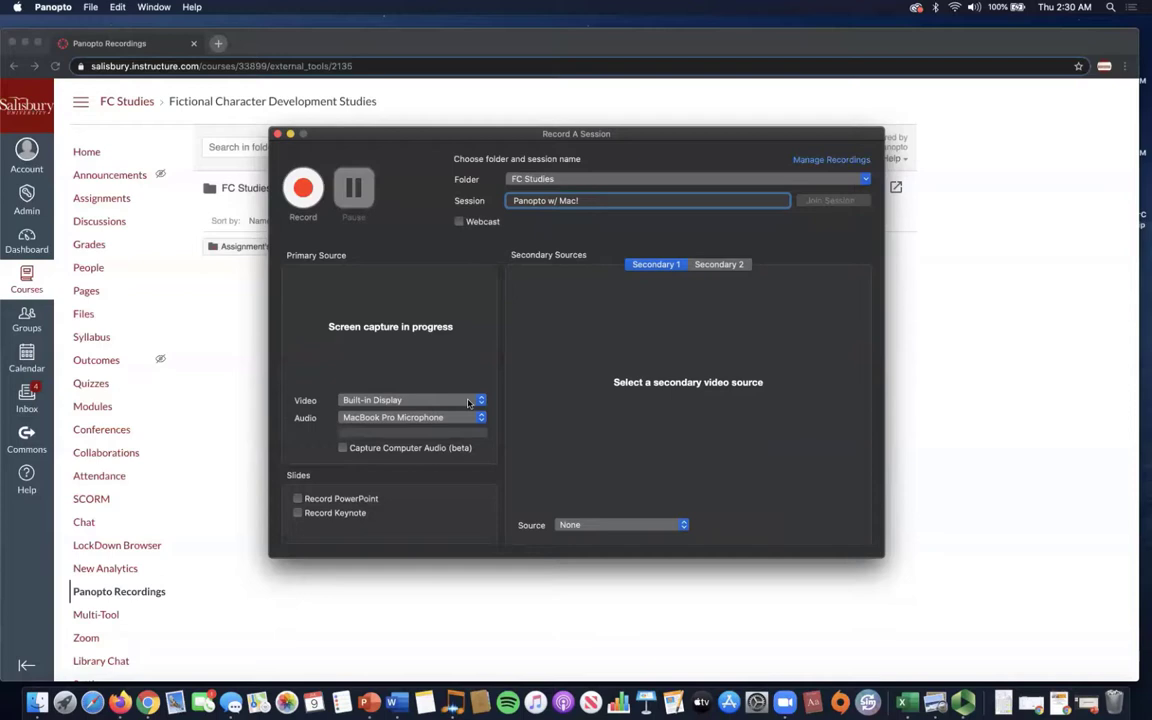
Set primary video to None and enable Record PowerPoint under Slides.
{"action": "left_click", "coordinate": [468, 401]}
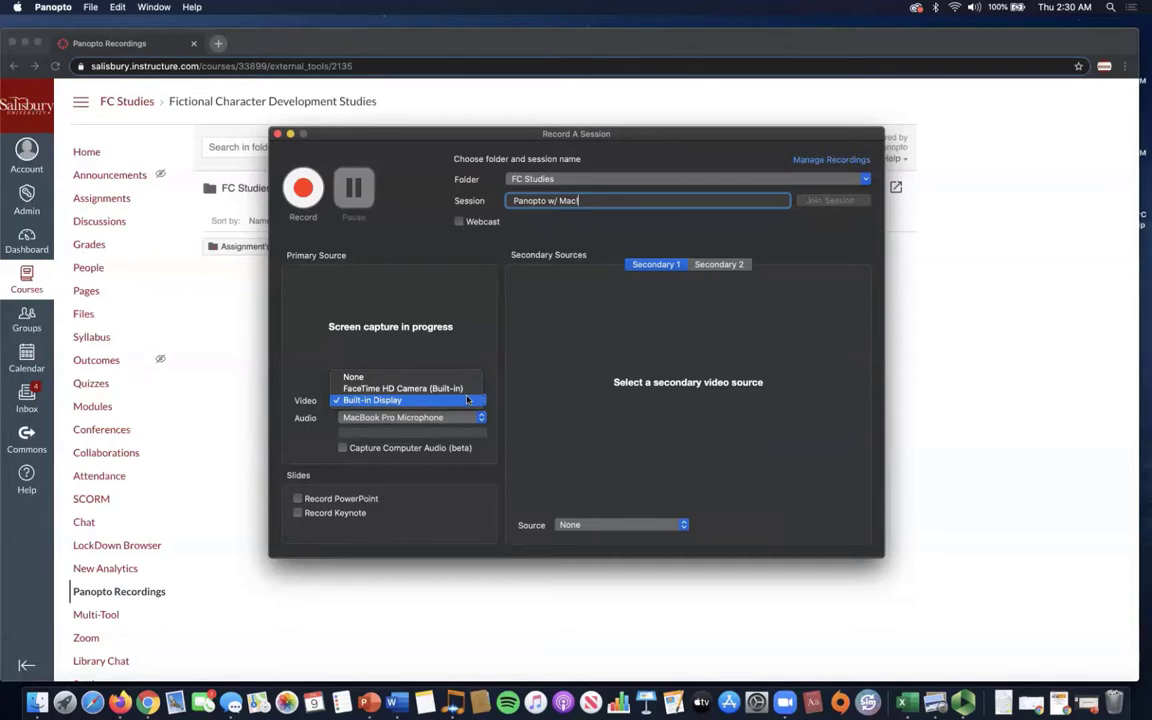
{"action": "left_click", "coordinate": [456, 381]}
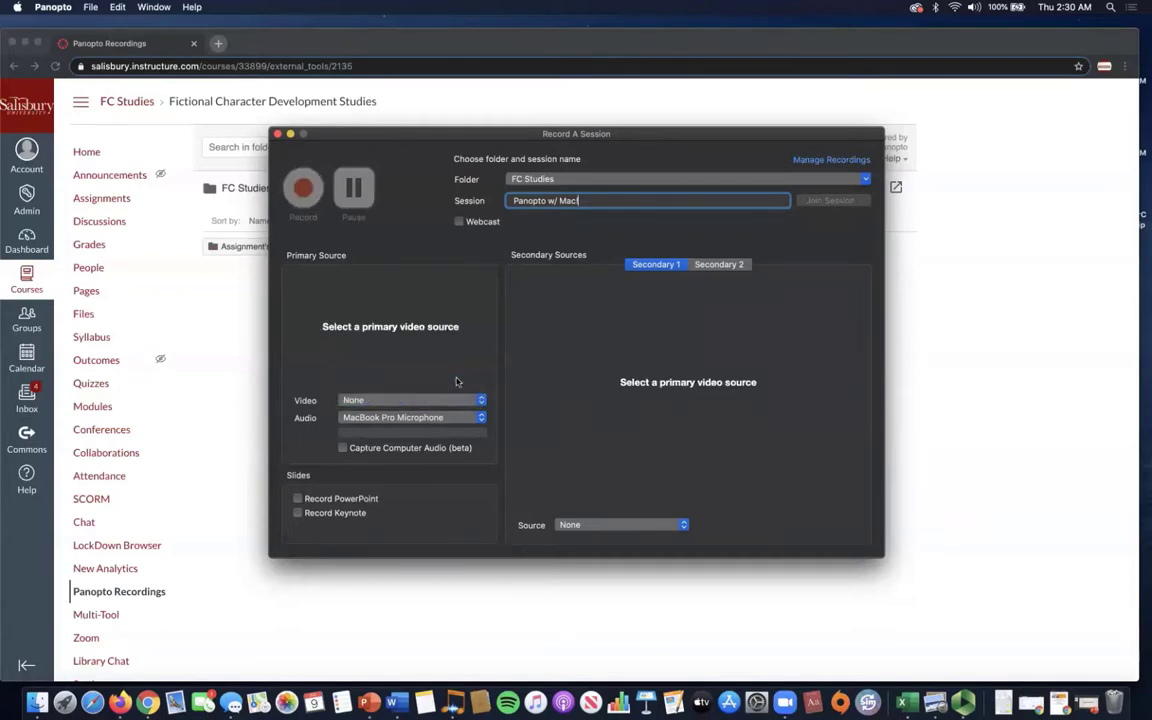
{"action": "left_click", "coordinate": [297, 499]}
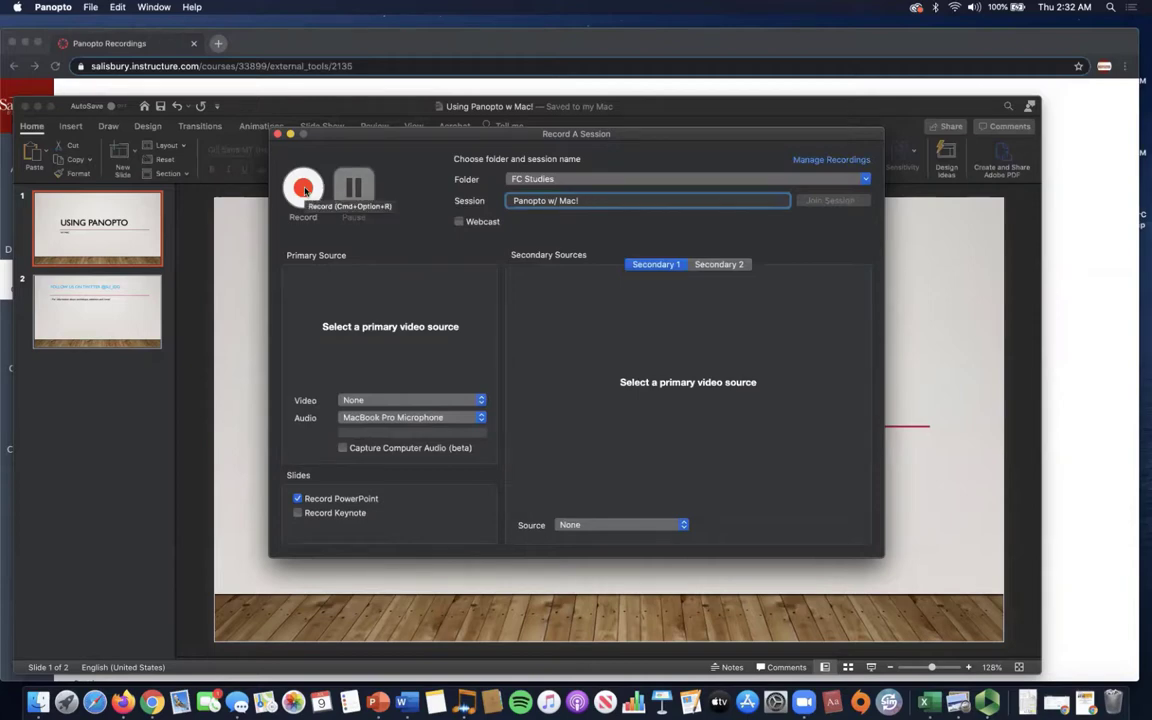
Start the Panopto recording and present the 'Using Panopto w Mac!' slideshow to its end, allowing Documents access.
{"action": "left_click", "coordinate": [305, 190]}
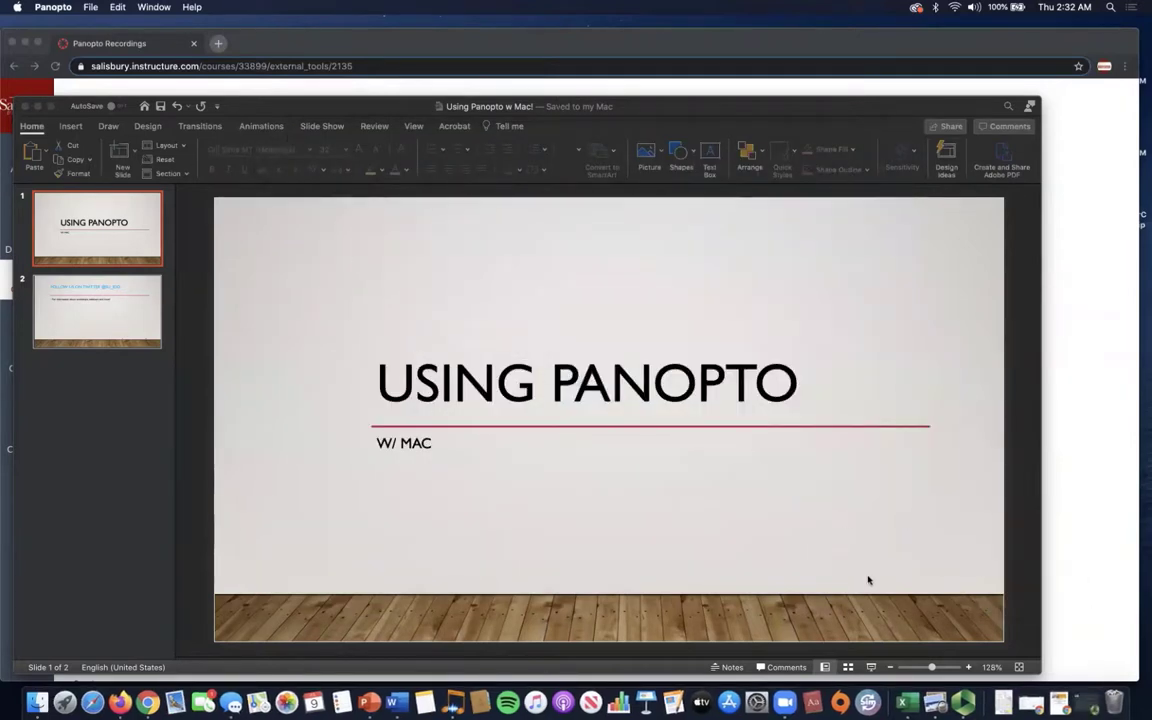
{"action": "left_click", "coordinate": [872, 668]}
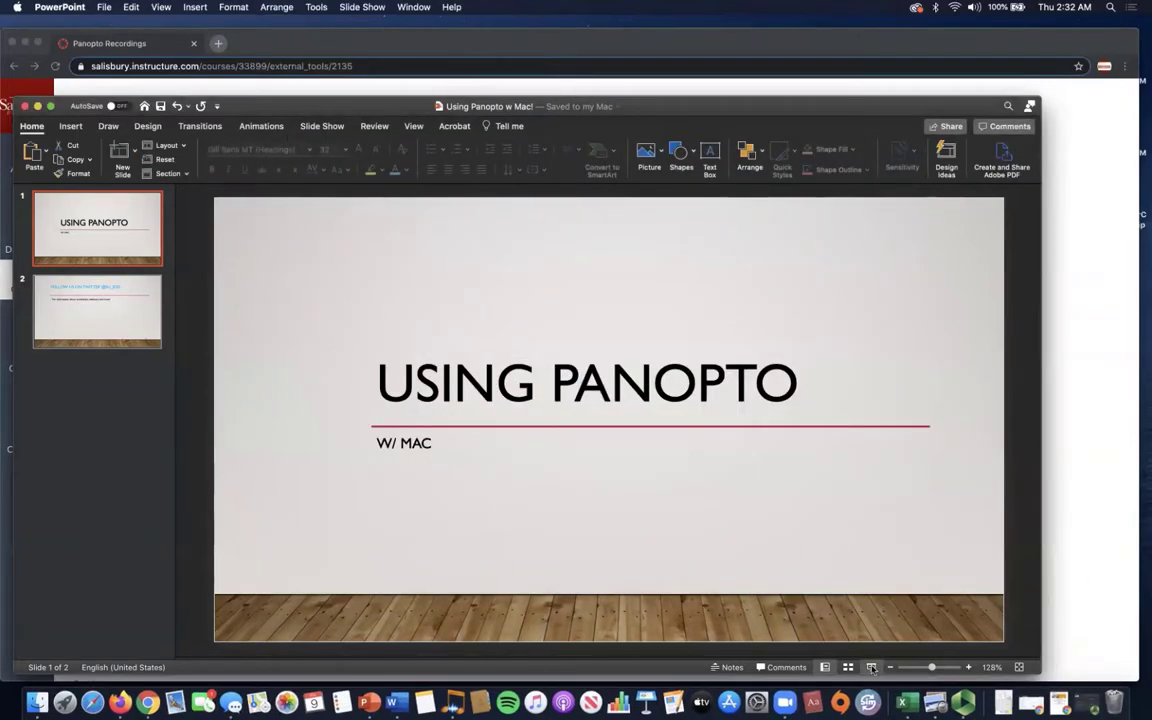
{"action": "left_click", "coordinate": [872, 668]}
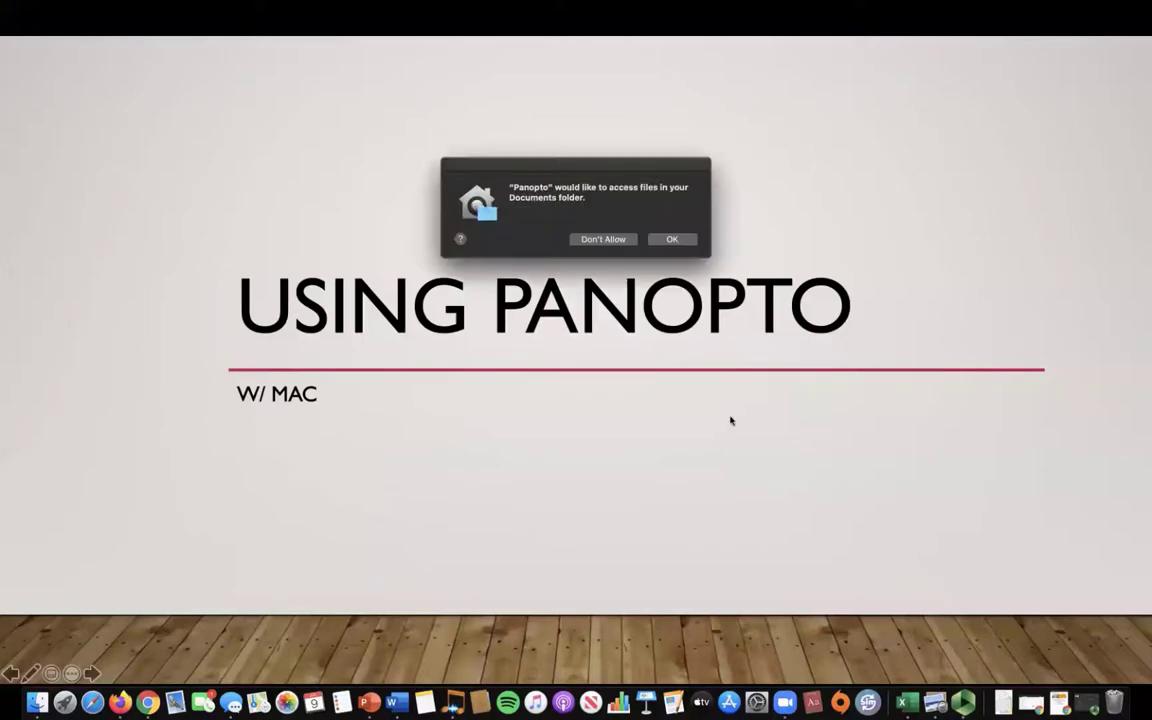
{"action": "left_click", "coordinate": [672, 239]}
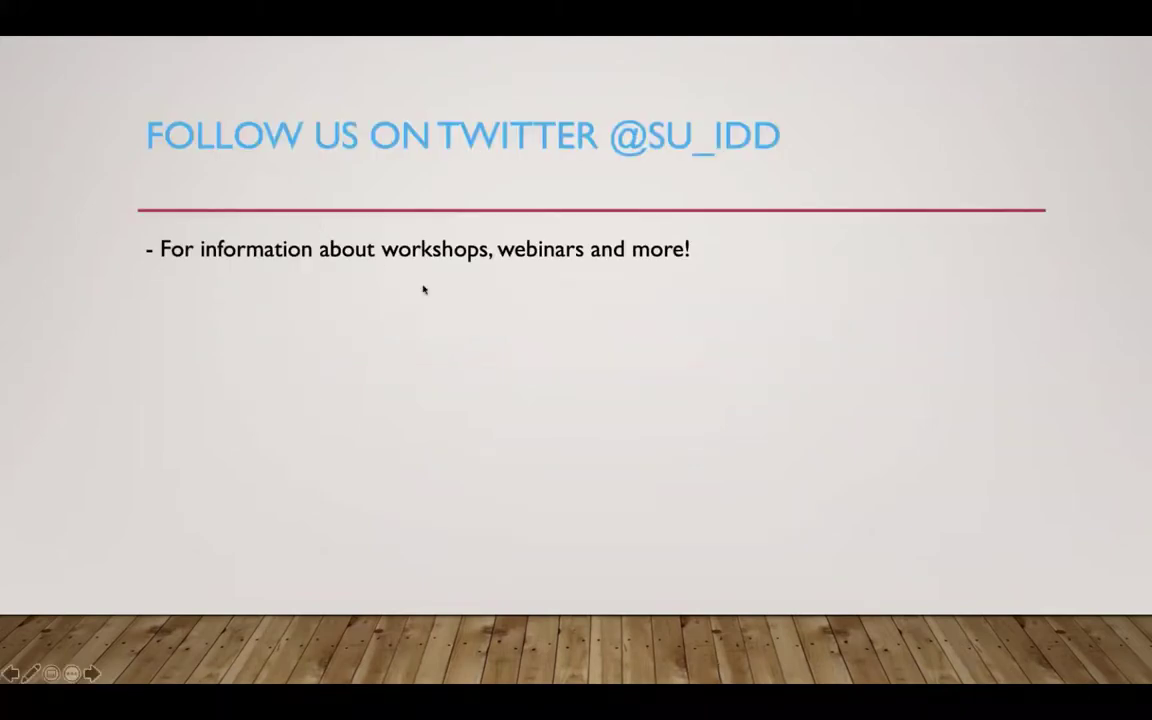
{"action": "left_click", "coordinate": [575, 364]}
{"action": "left_click", "coordinate": [527, 464]}
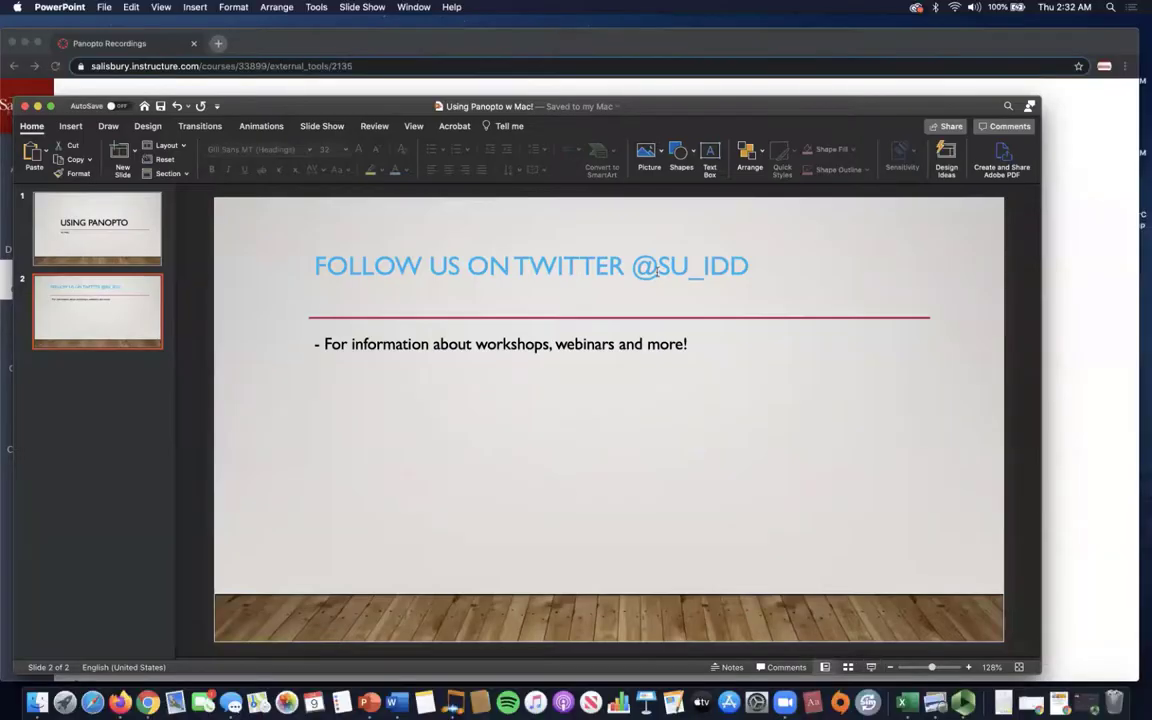
Return to the title slide, untick Record PowerPoint, and make Built-in Display the primary video.
{"action": "left_click", "coordinate": [115, 218]}
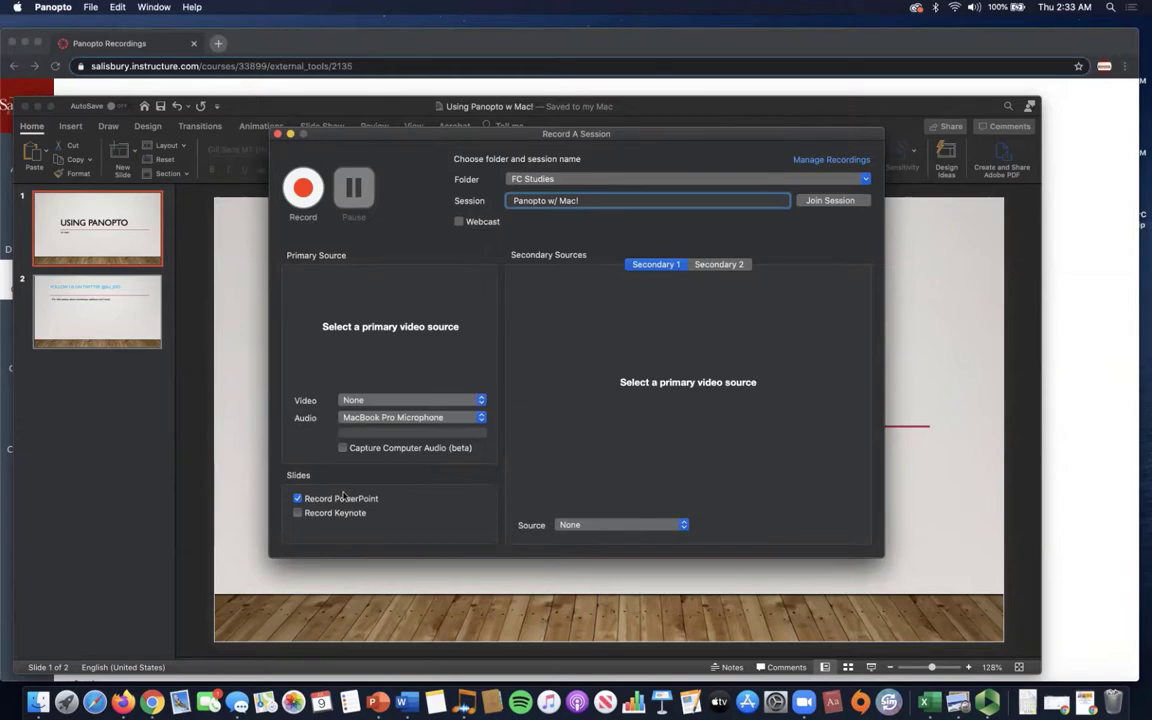
{"action": "left_click", "coordinate": [297, 497]}
{"action": "left_click", "coordinate": [297, 498]}
{"action": "left_click", "coordinate": [401, 400]}
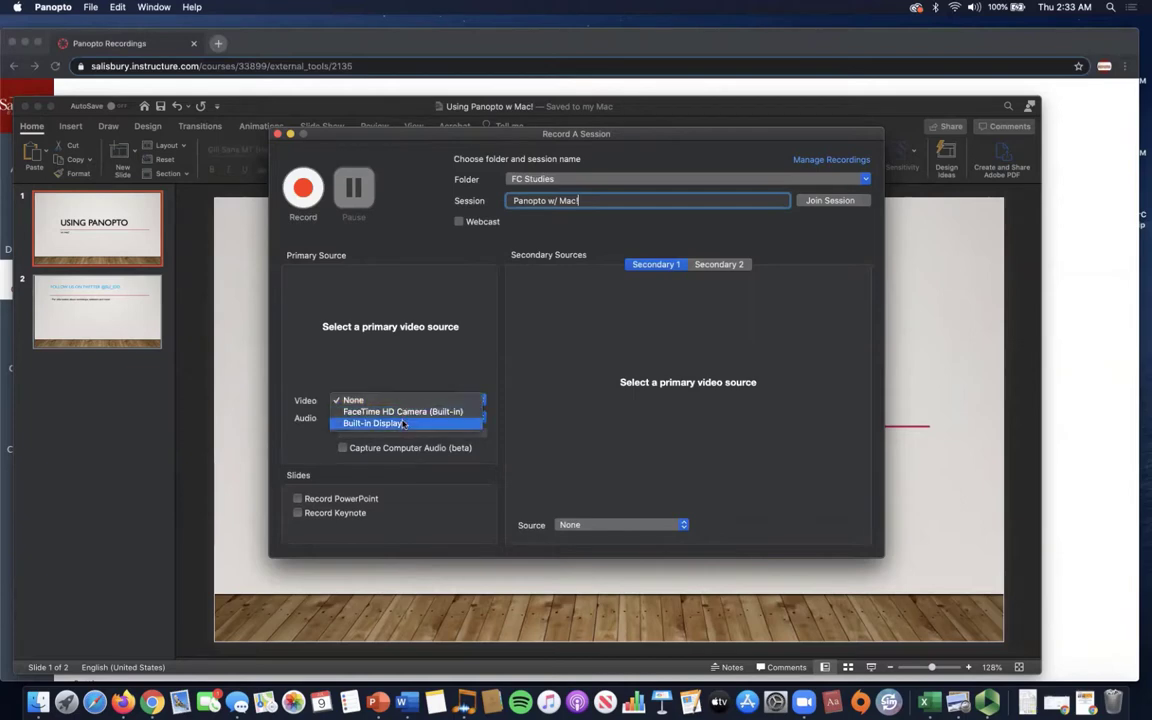
{"action": "left_click", "coordinate": [403, 423]}
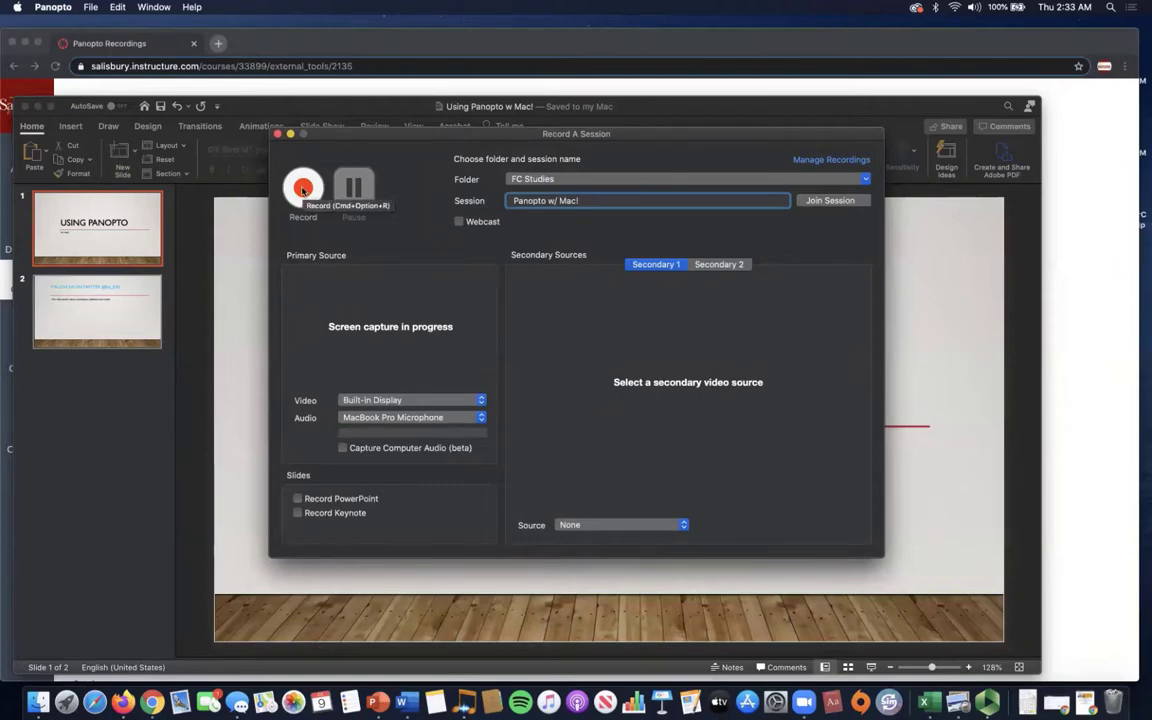
Start a new Panopto recording, minimize the recorder, and launch the PowerPoint slideshow full screen.
{"action": "left_click", "coordinate": [303, 189]}
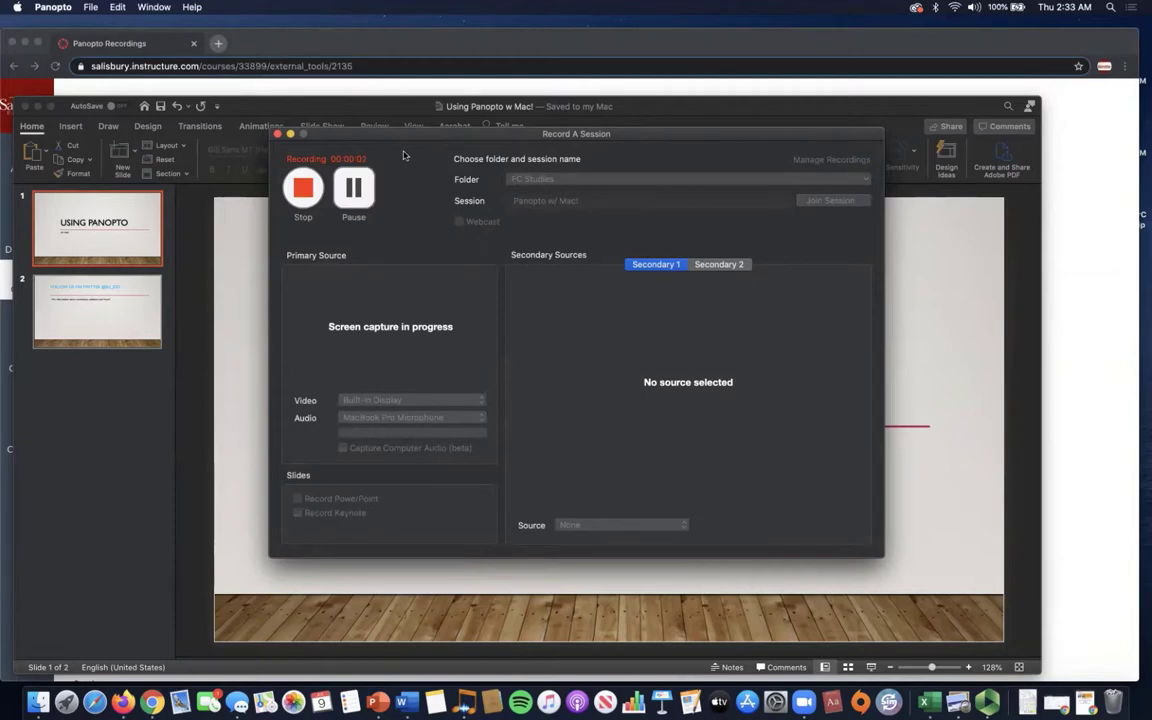
{"action": "left_click", "coordinate": [290, 135]}
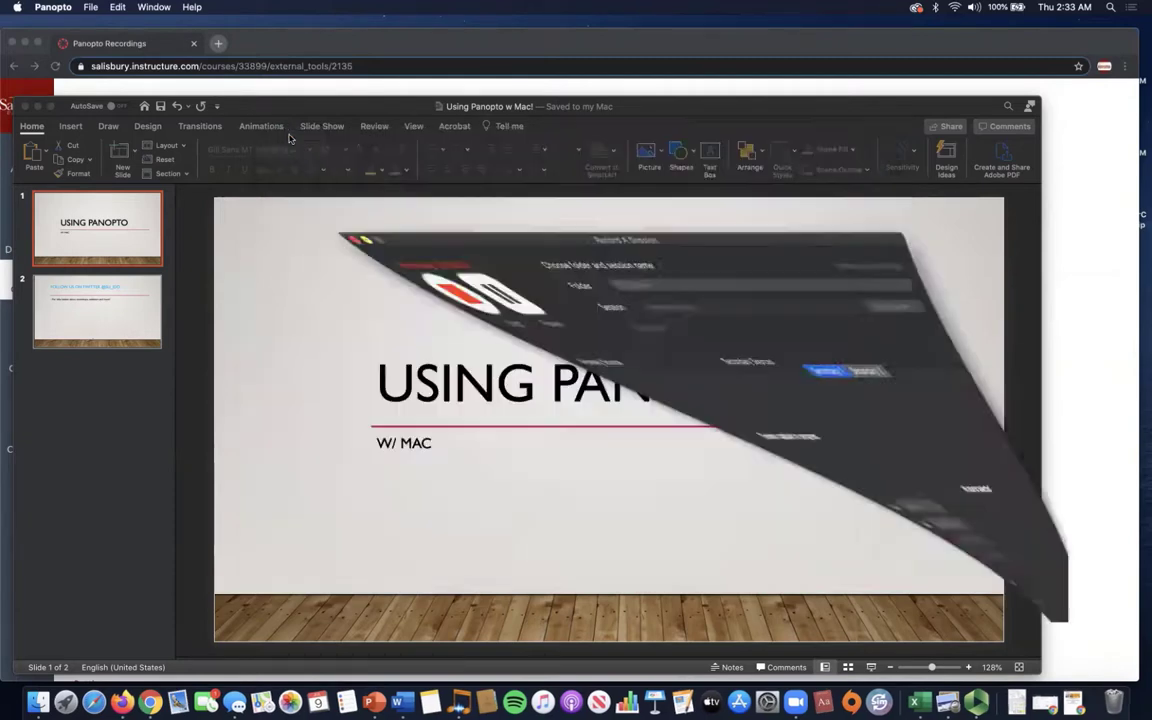
{"action": "left_click", "coordinate": [871, 667]}
{"action": "left_click", "coordinate": [871, 667]}
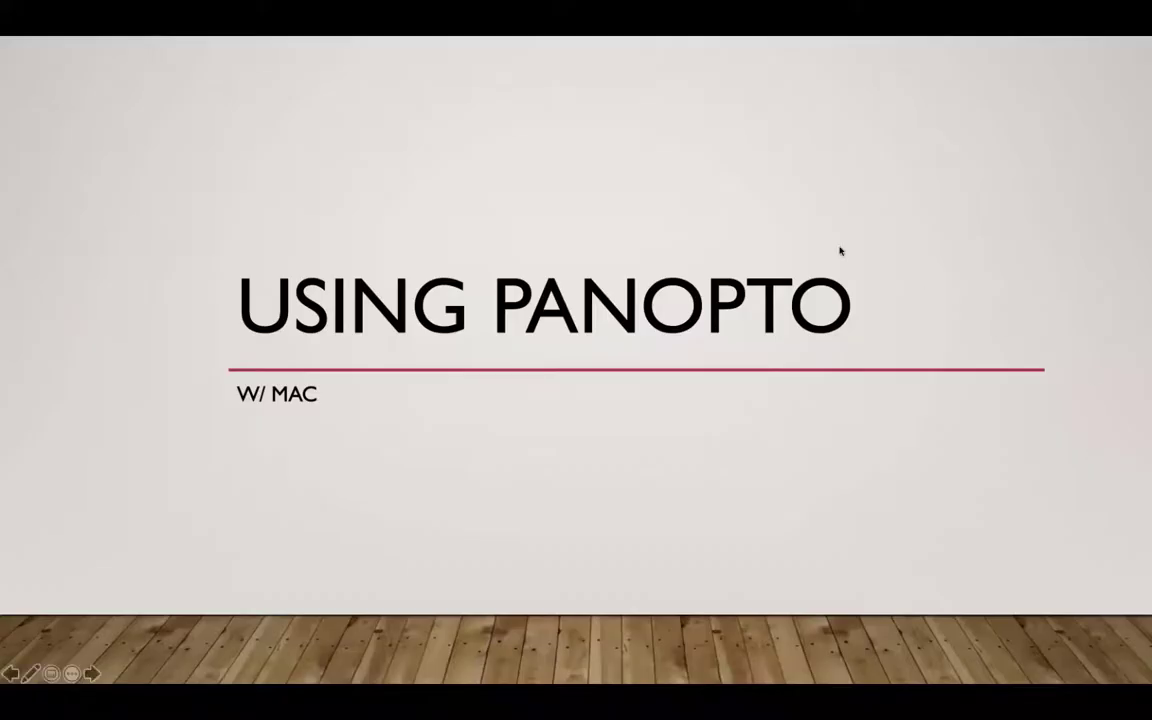
Advance through the Follow us on Twitter slide to the end and exit the slideshow.
{"action": "left_click", "coordinate": [340, 424]}
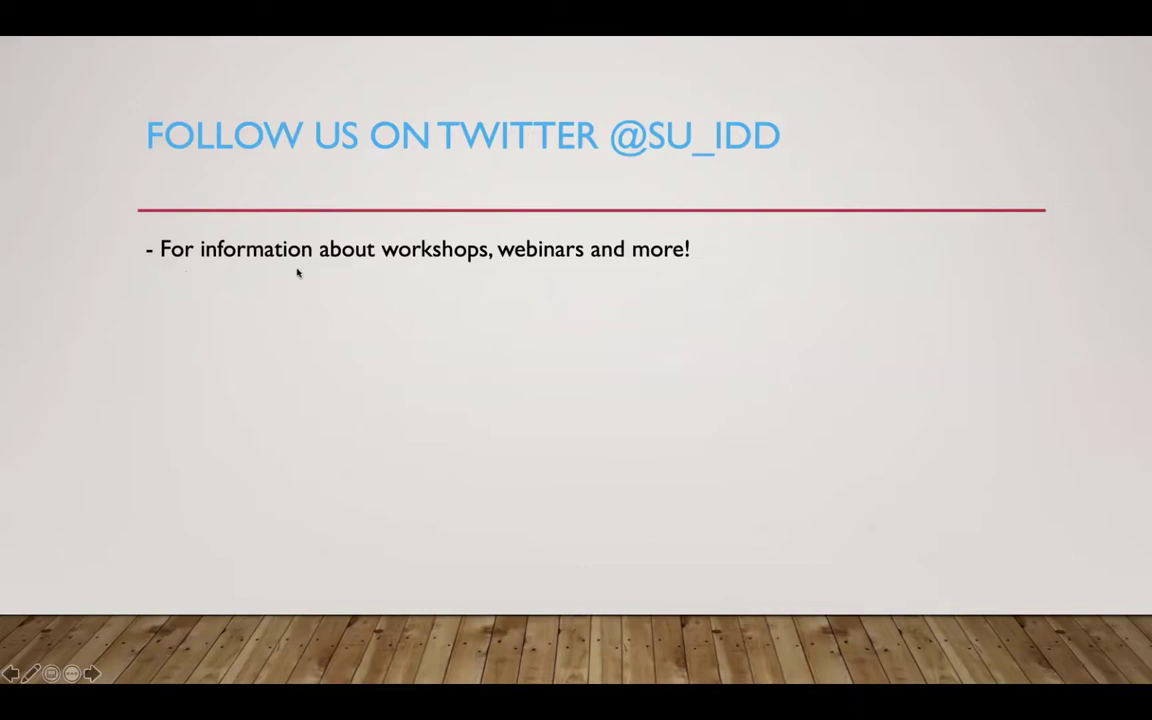
{"action": "left_click", "coordinate": [696, 271]}
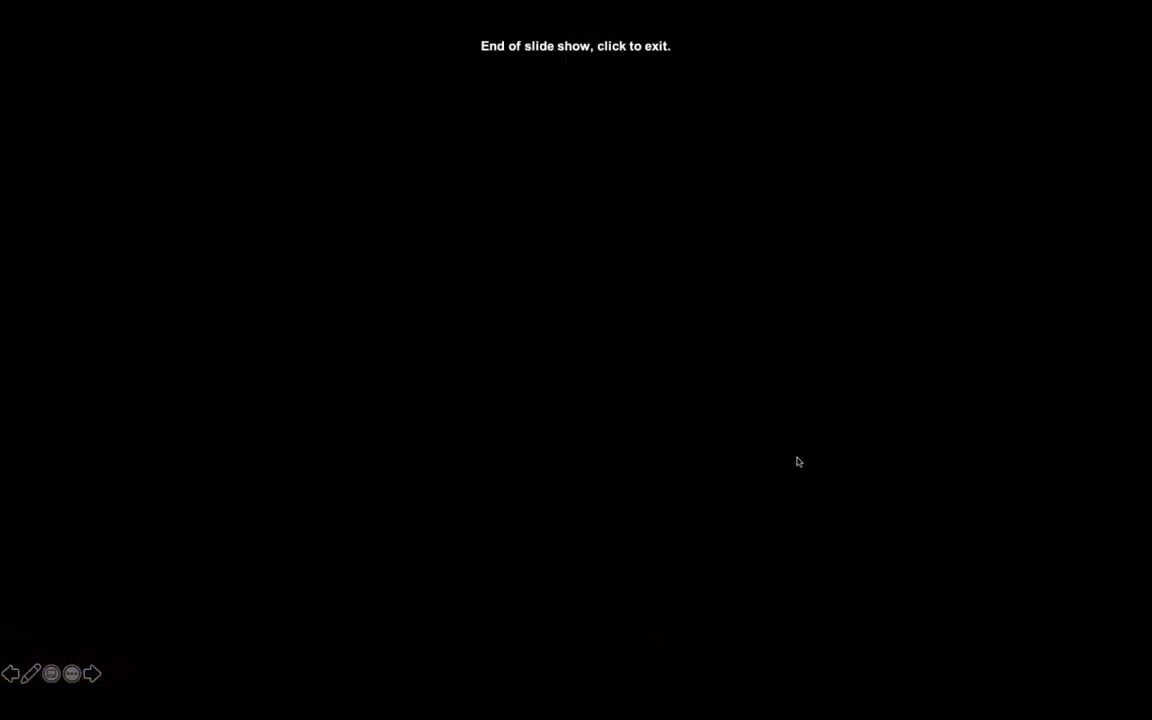
{"action": "left_click", "coordinate": [802, 470]}
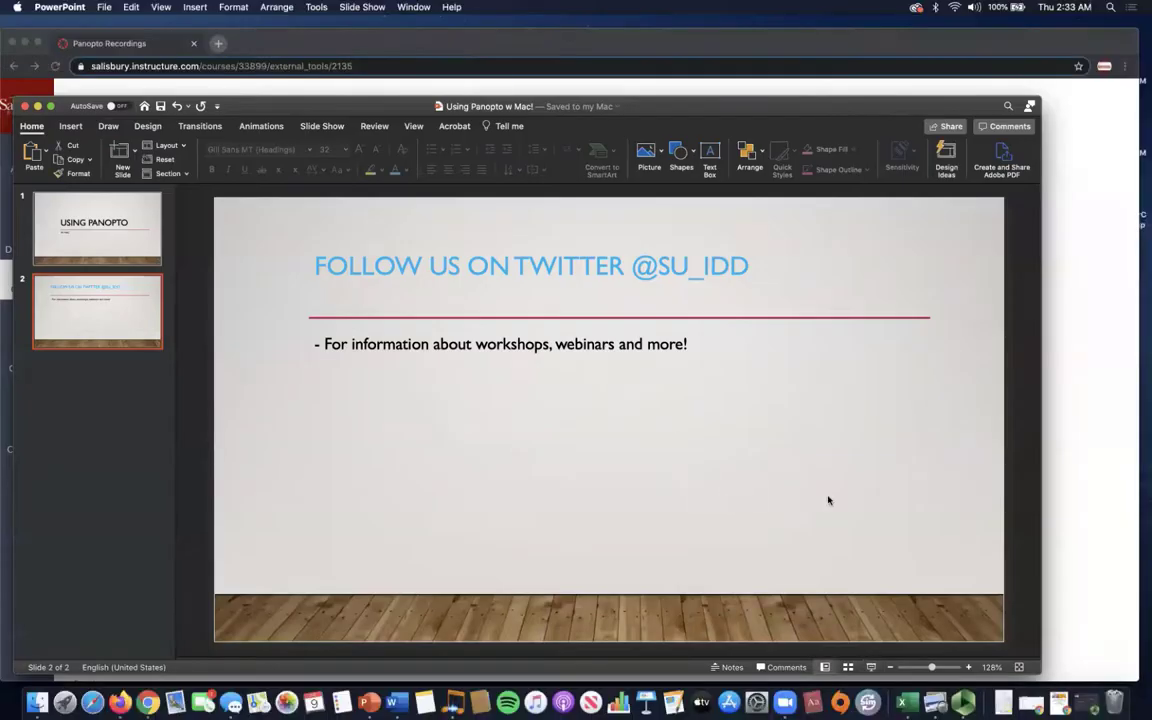